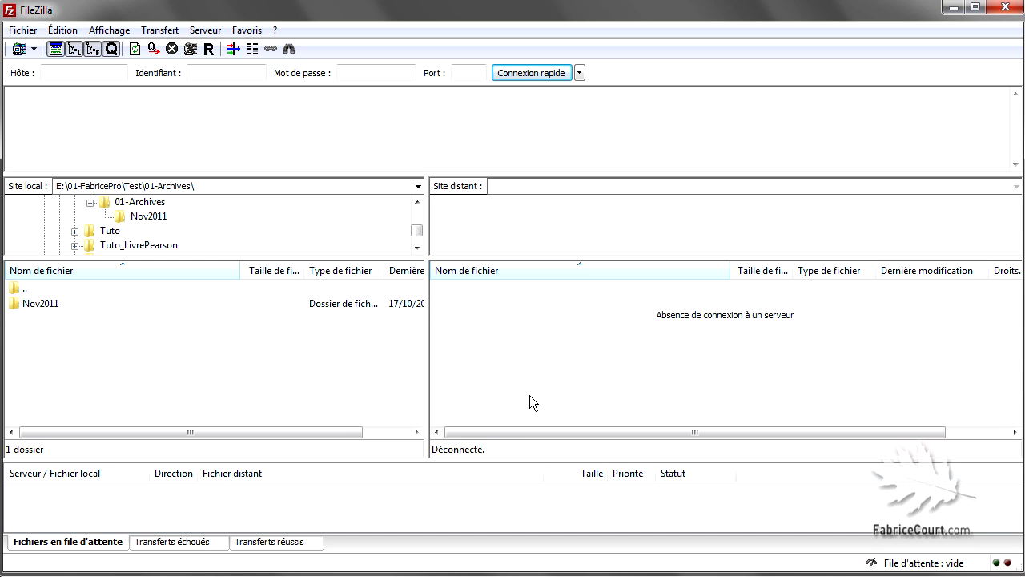
Connect to the saved server Tests and check the latest command, response and status lines in the message log.
{"action": "left_click", "coordinate": [34, 50]}
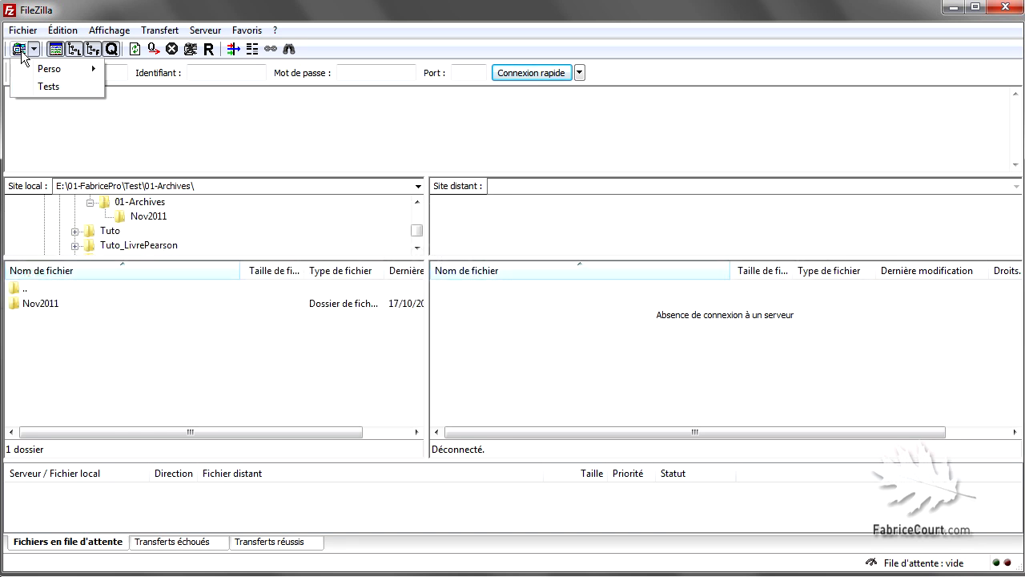
{"action": "left_click", "coordinate": [57, 88]}
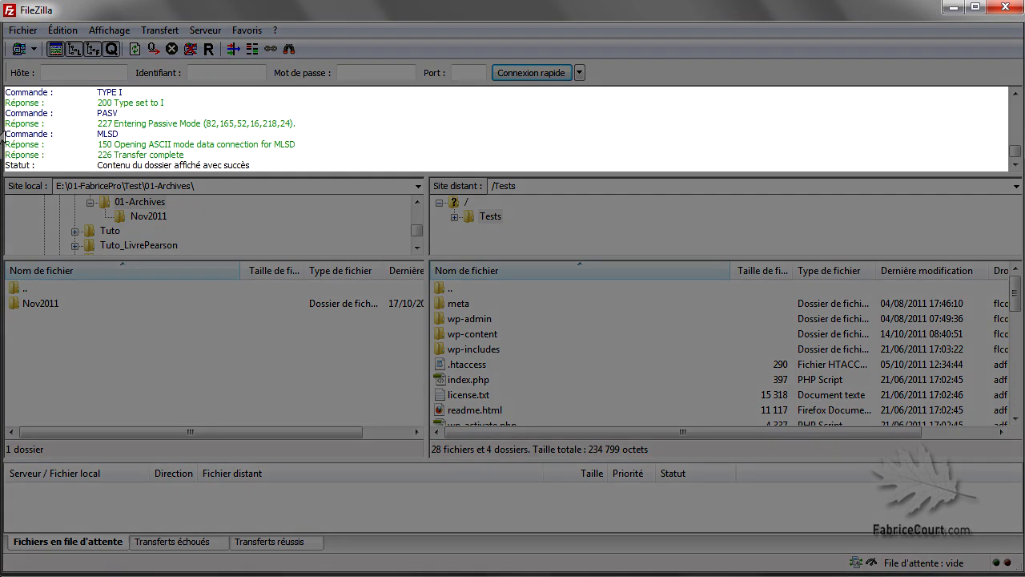
{"action": "left_click_drag", "start_coordinate": [6, 133], "coordinate": [122, 134]}
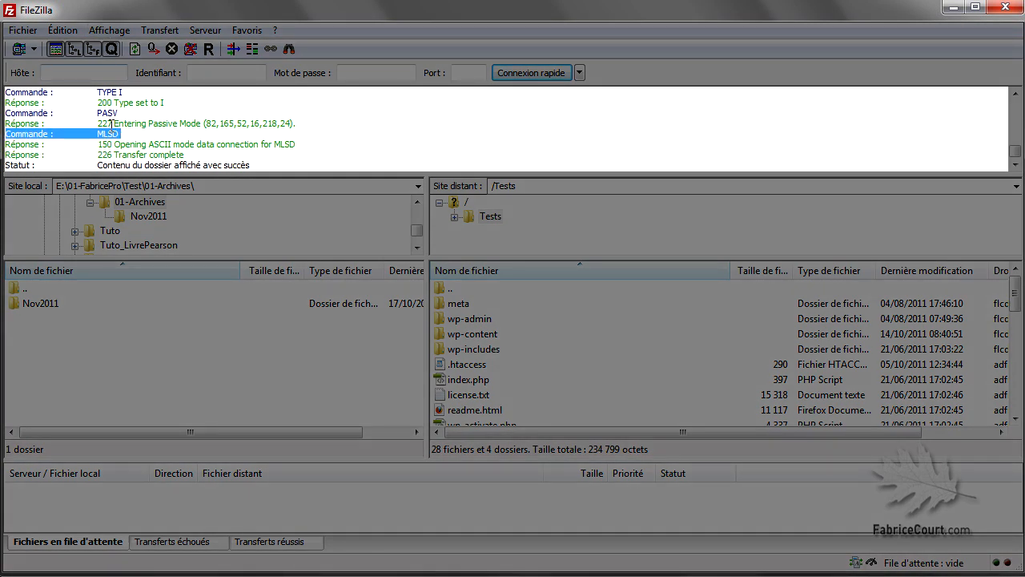
{"action": "left_click_drag", "start_coordinate": [7, 143], "coordinate": [297, 146]}
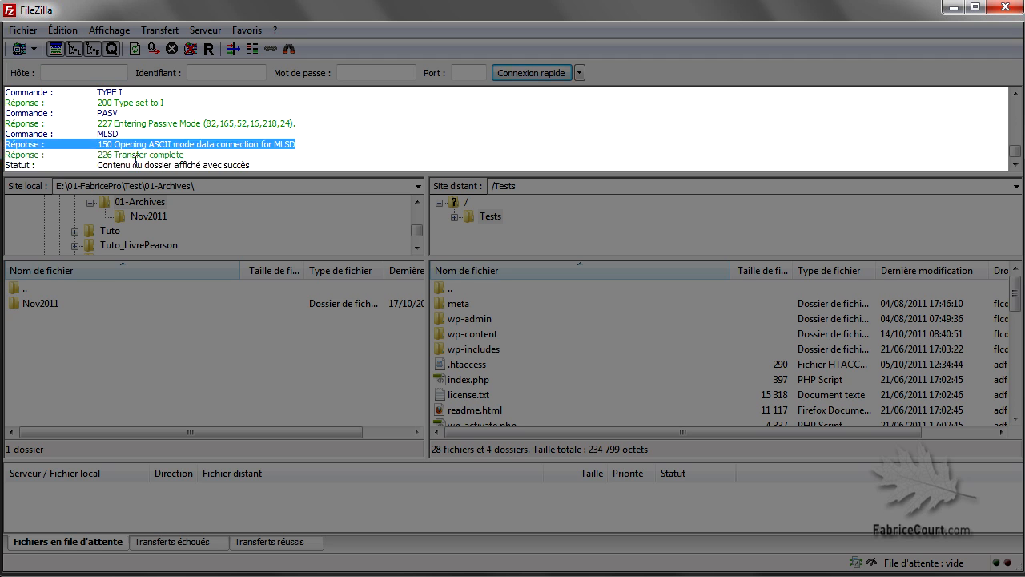
{"action": "left_click_drag", "start_coordinate": [8, 164], "coordinate": [254, 168]}
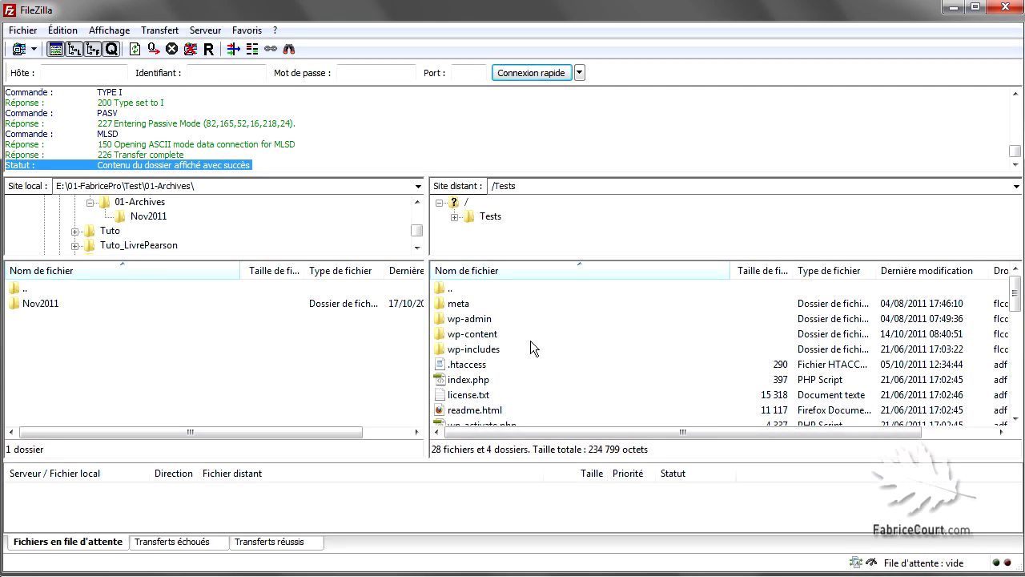
Open the local Nov2011 folder inside 01-Archives while keeping the remote Tests folder listed.
{"action": "left_click", "coordinate": [479, 395]}
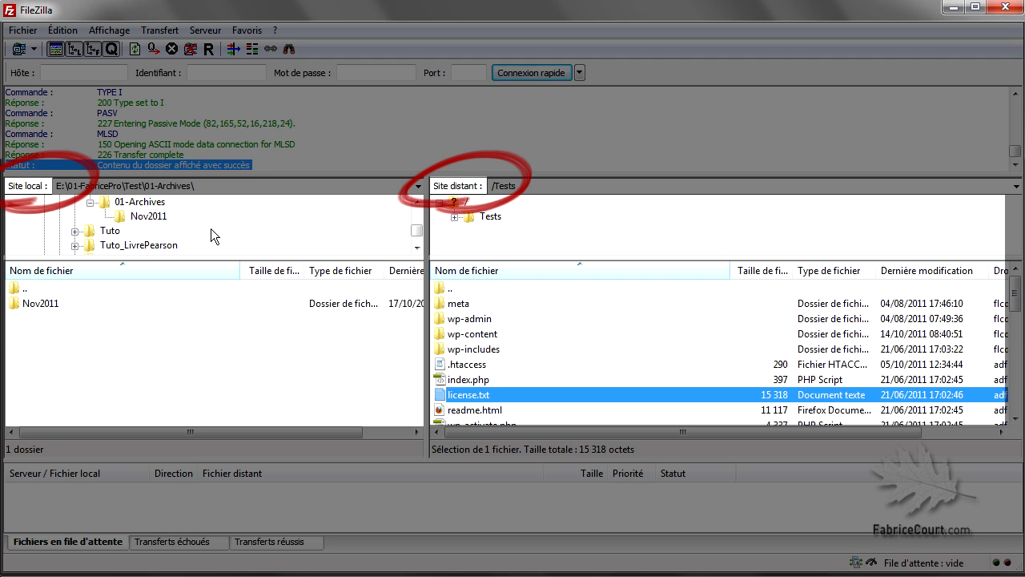
{"action": "left_click", "coordinate": [147, 218]}
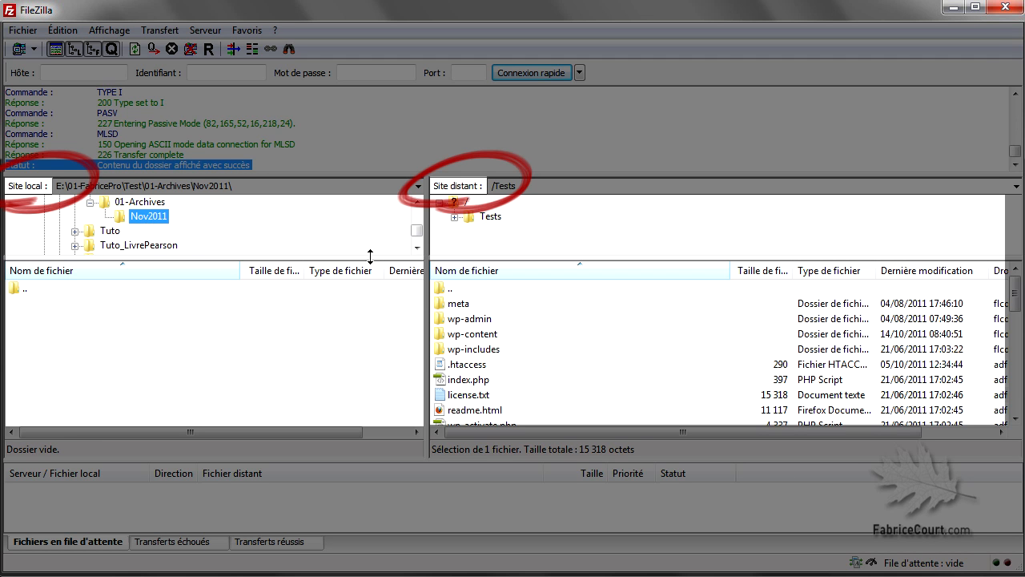
{"action": "left_click", "coordinate": [192, 338]}
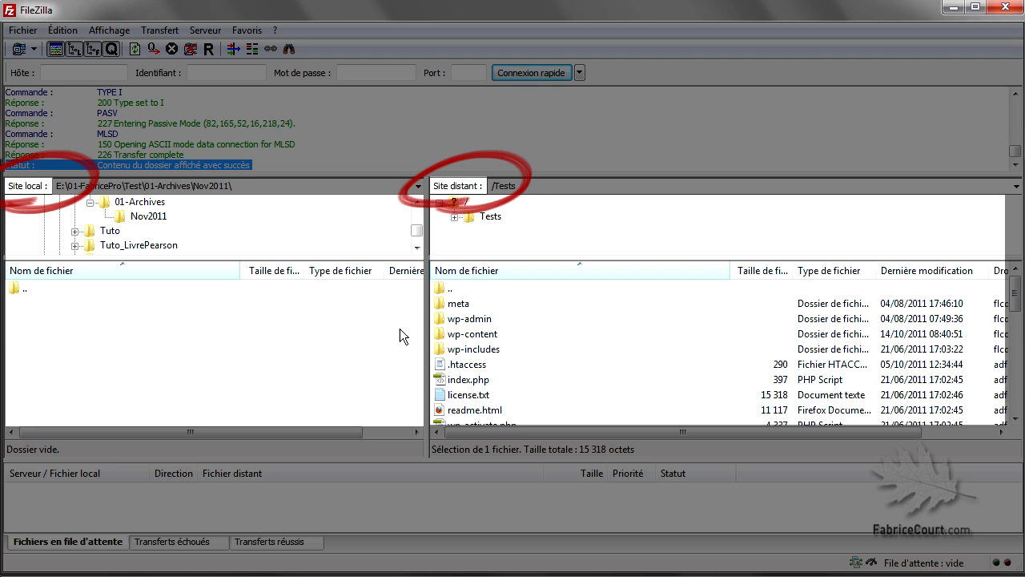
{"action": "left_click", "coordinate": [467, 350]}
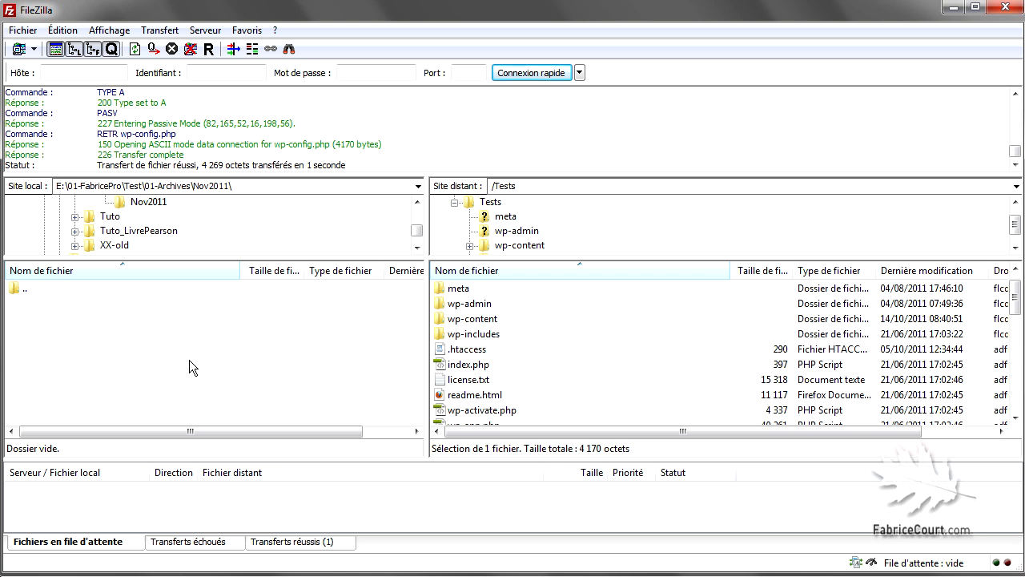
Add a Dec2011 folder in the local 01-Archives folder and reopen Nov2011 as the download destination.
{"action": "double_click", "coordinate": [82, 287]}
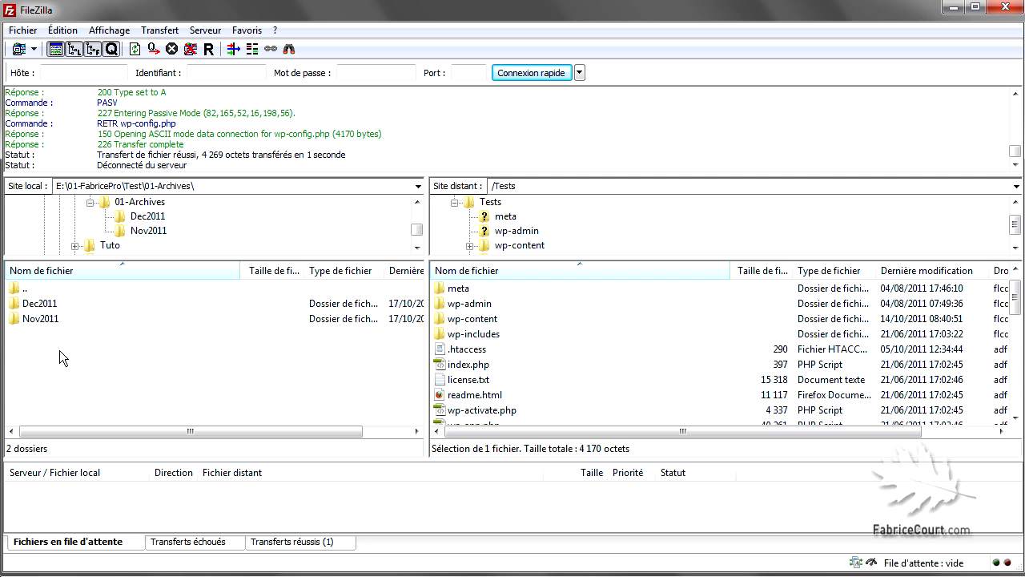
{"action": "double_click", "coordinate": [34, 319]}
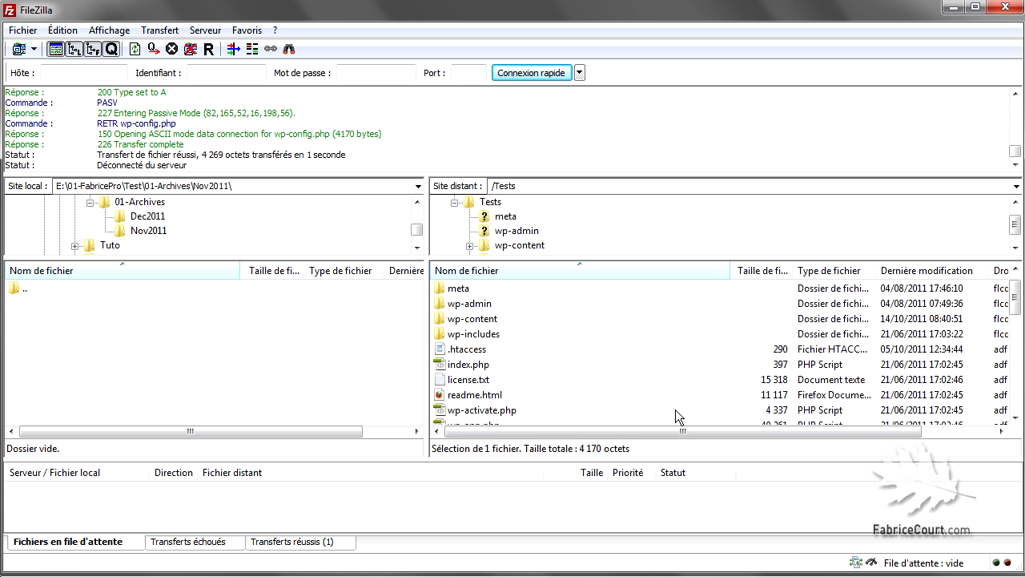
Hide the message log and open the remote wp-content folder.
{"action": "left_click", "coordinate": [55, 49]}
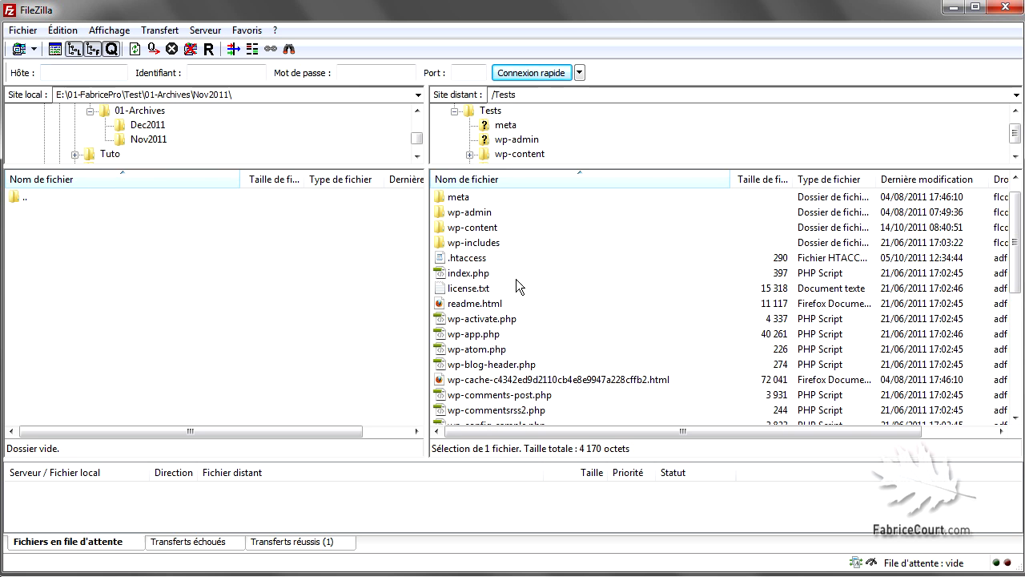
{"action": "left_click", "coordinate": [486, 231]}
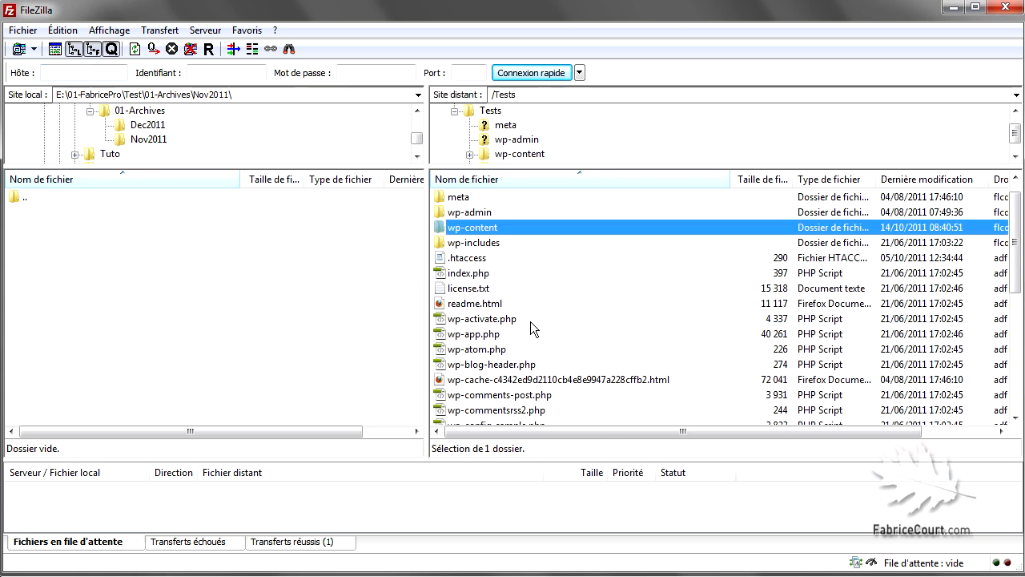
{"action": "double_click", "coordinate": [495, 231]}
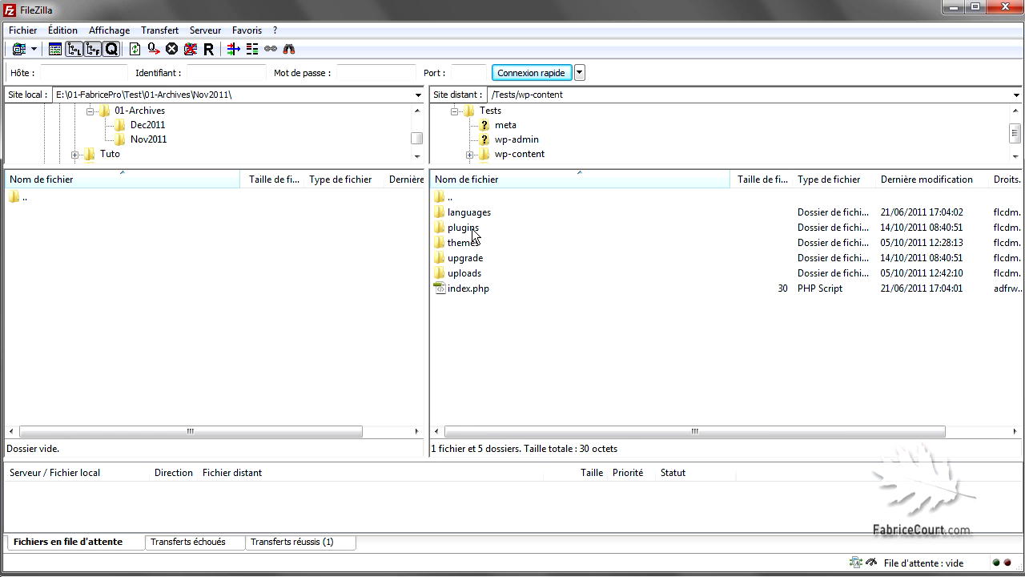
Look over the plugins, themes and uploads folders in wp-content and return to the remote Tests folder.
{"action": "left_click", "coordinate": [473, 233]}
{"action": "left_click", "coordinate": [475, 246]}
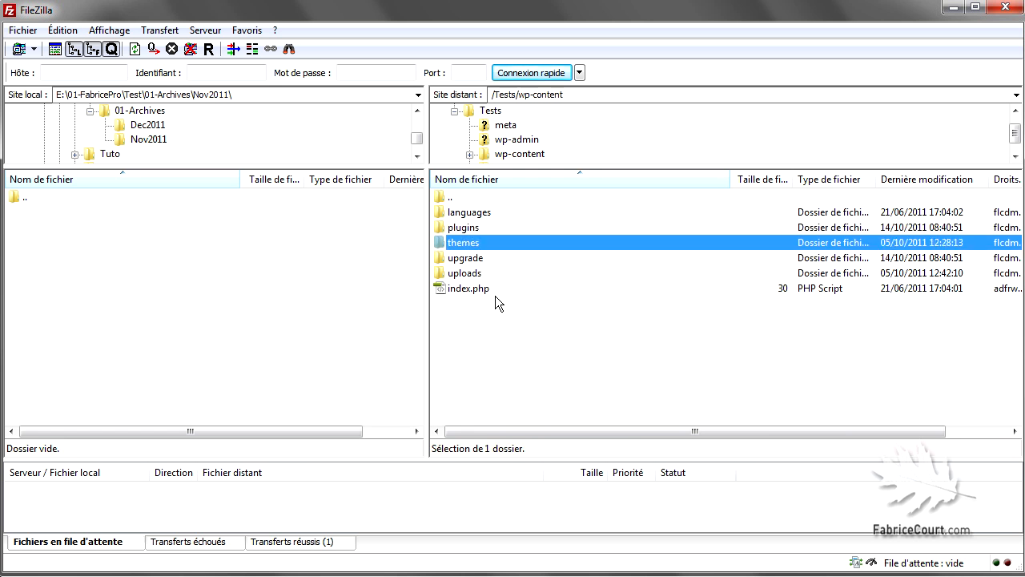
{"action": "left_click", "coordinate": [476, 273]}
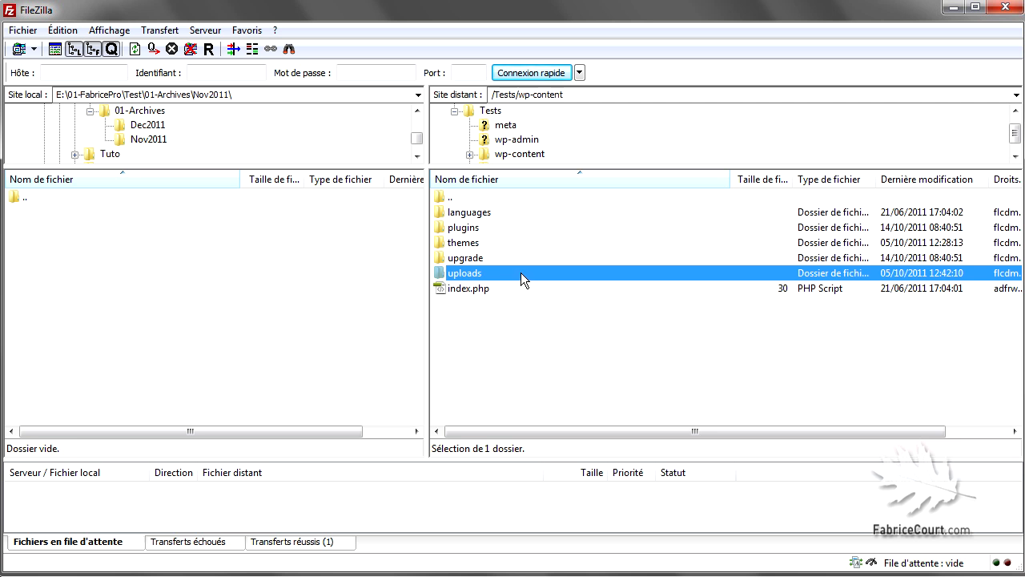
{"action": "double_click", "coordinate": [501, 197]}
Identify the wp-content, wp-admin and wp-includes folders and the .htaccess file in the remote Tests folder.
{"action": "left_click", "coordinate": [487, 244]}
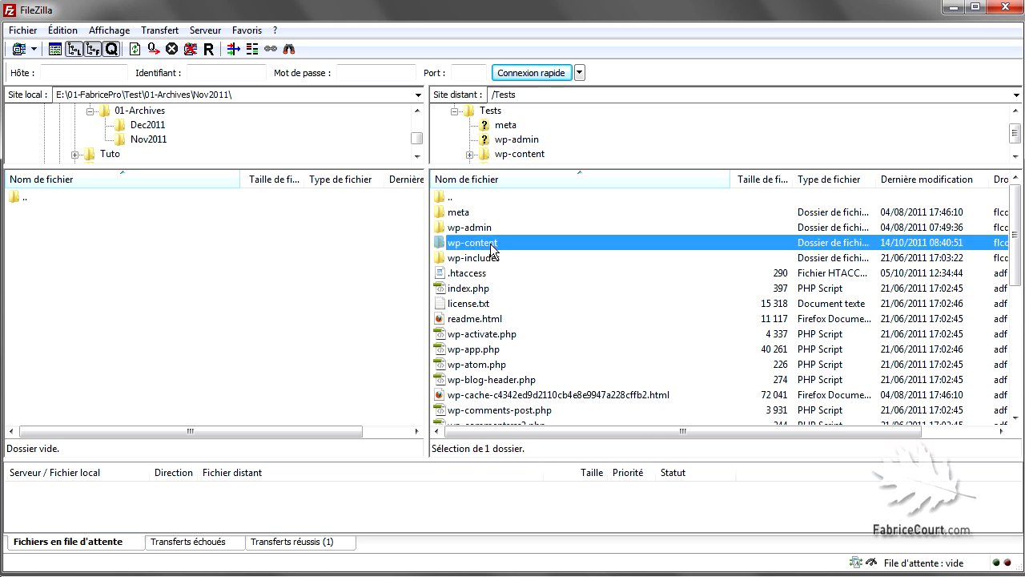
{"action": "left_click", "coordinate": [490, 227]}
{"action": "left_click", "coordinate": [491, 257]}
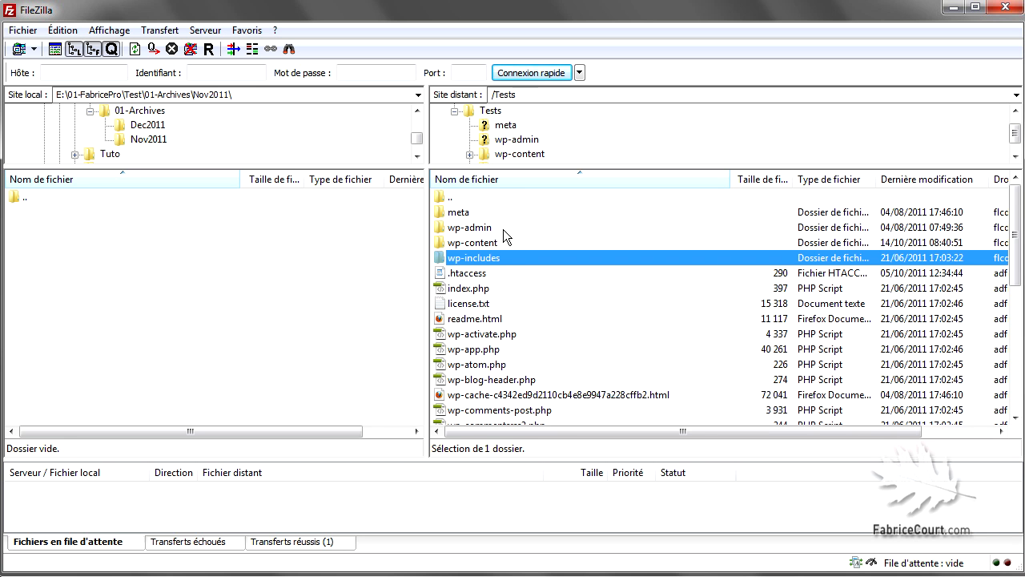
{"action": "left_click", "coordinate": [469, 276]}
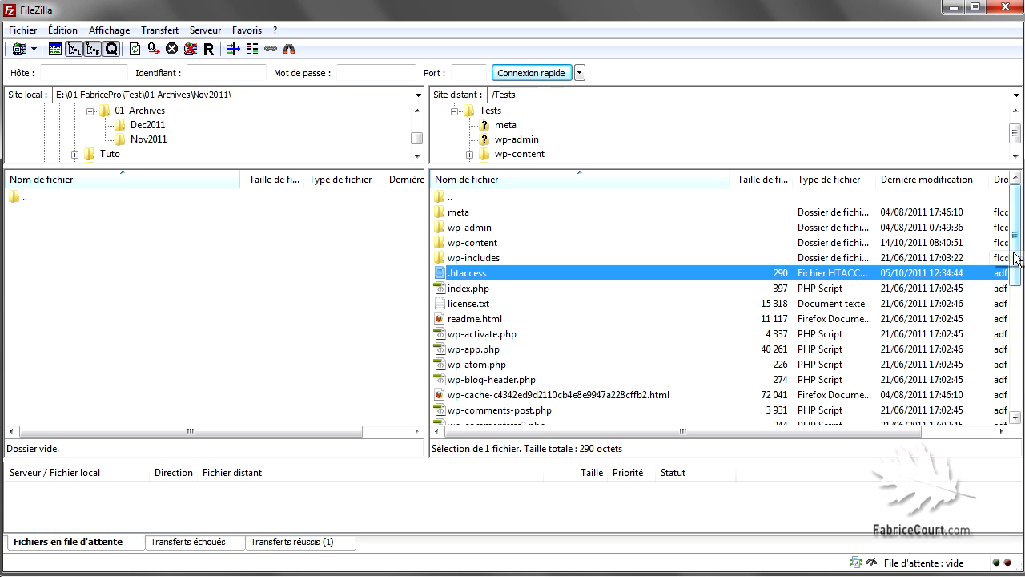
Download wp-config.php from the remote Tests folder into the local Nov2011 folder and select the local copy.
{"action": "scroll", "coordinate": [881, 281], "scroll_direction": "down", "scroll_amount": 3}
{"action": "left_click", "coordinate": [499, 306]}
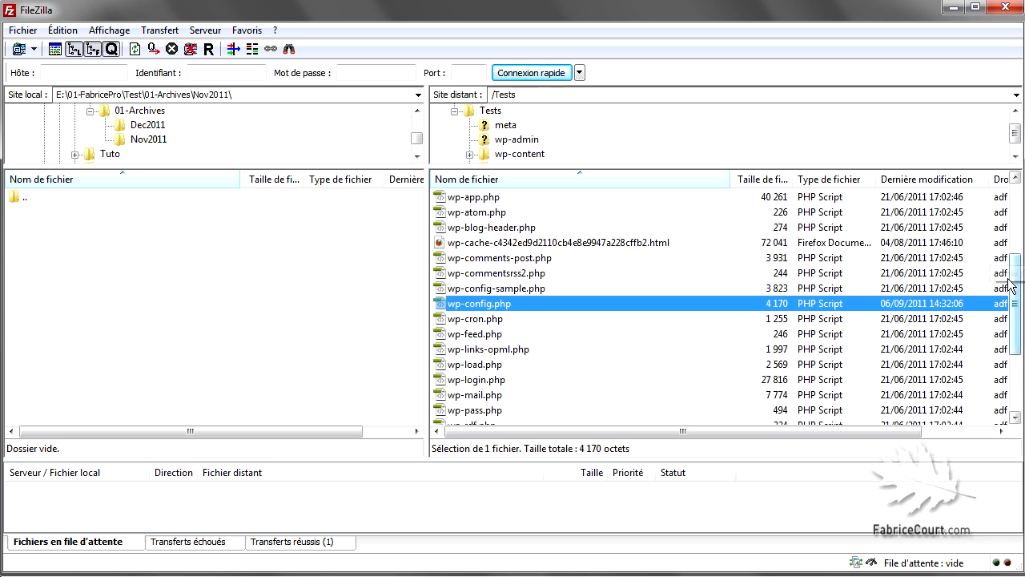
{"action": "left_click_drag", "start_coordinate": [1018, 276], "coordinate": [1017, 254]}
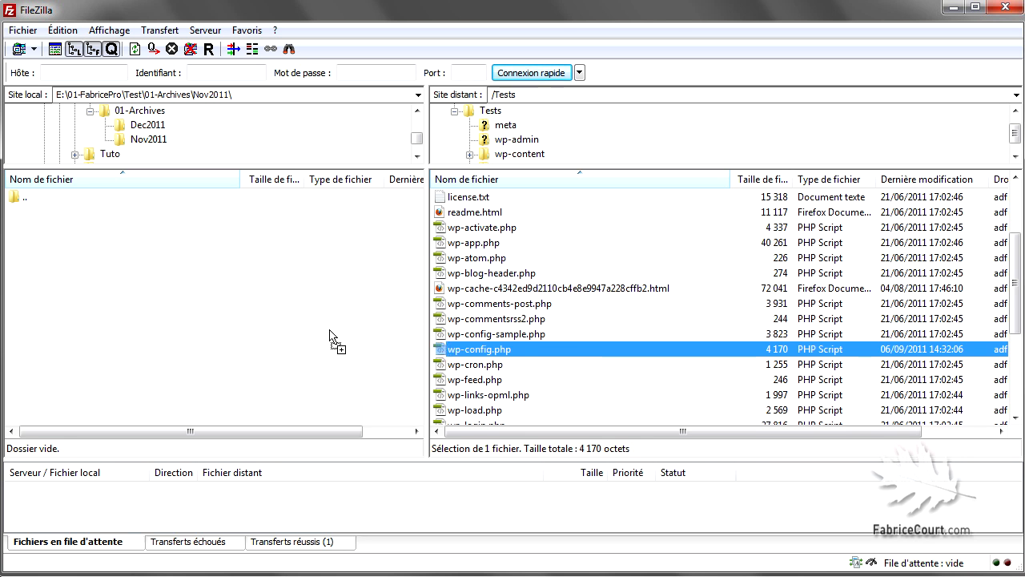
{"action": "left_click_drag", "start_coordinate": [329, 336], "coordinate": [329, 337]}
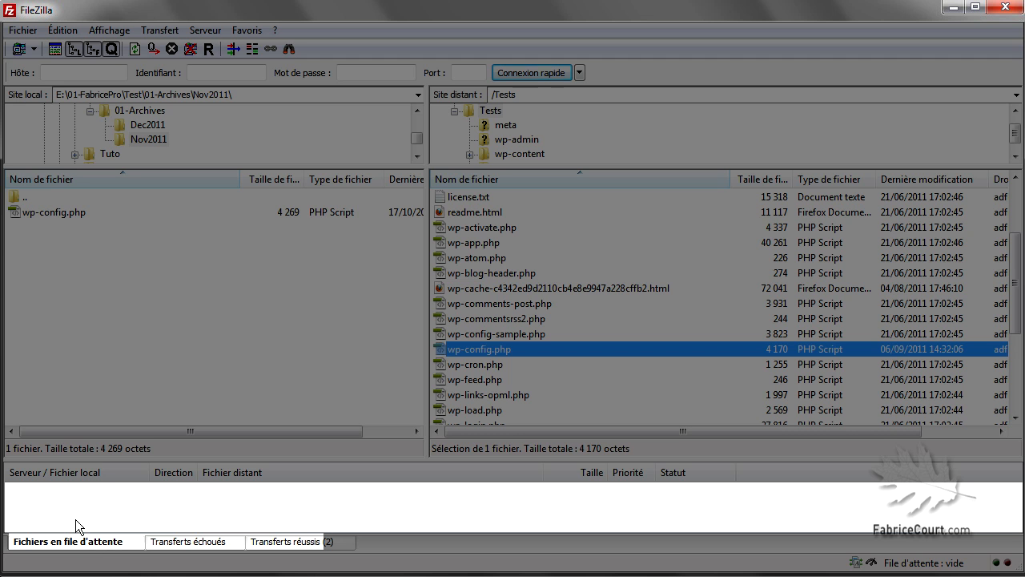
{"action": "left_click", "coordinate": [62, 213]}
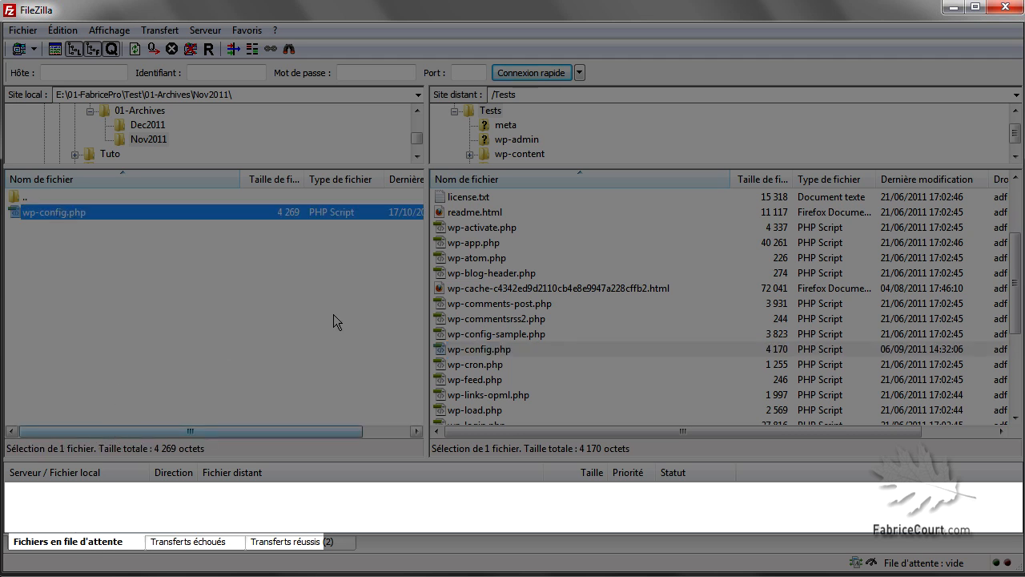
Download the .htaccess file and the whole wp-content folder from the remote Tests folder into the local Nov2011 folder.
{"action": "scroll", "coordinate": [1005, 193], "scroll_direction": "up", "scroll_amount": 3}
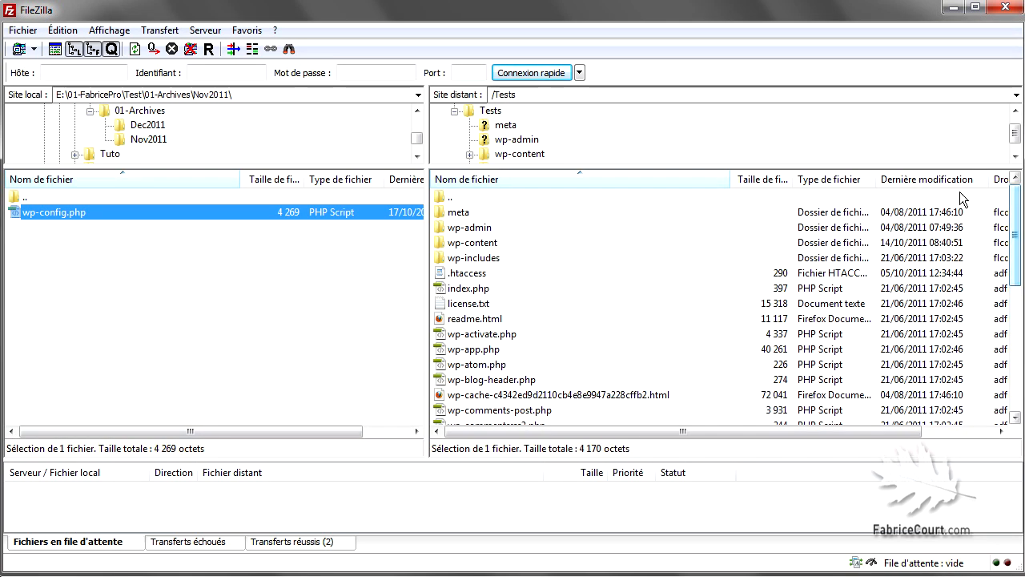
{"action": "double_click", "coordinate": [445, 275]}
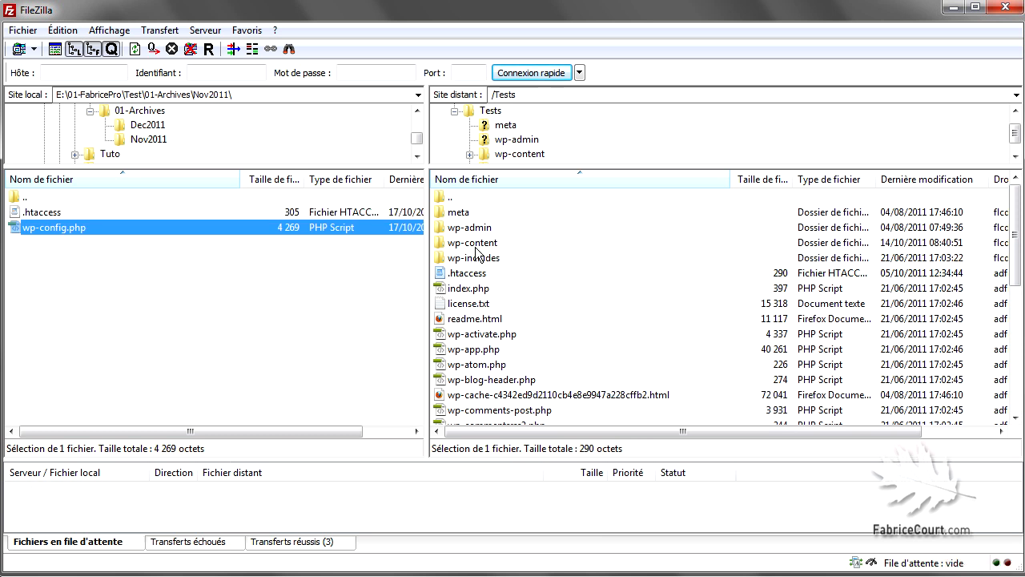
{"action": "left_click_drag", "start_coordinate": [440, 248], "coordinate": [296, 333]}
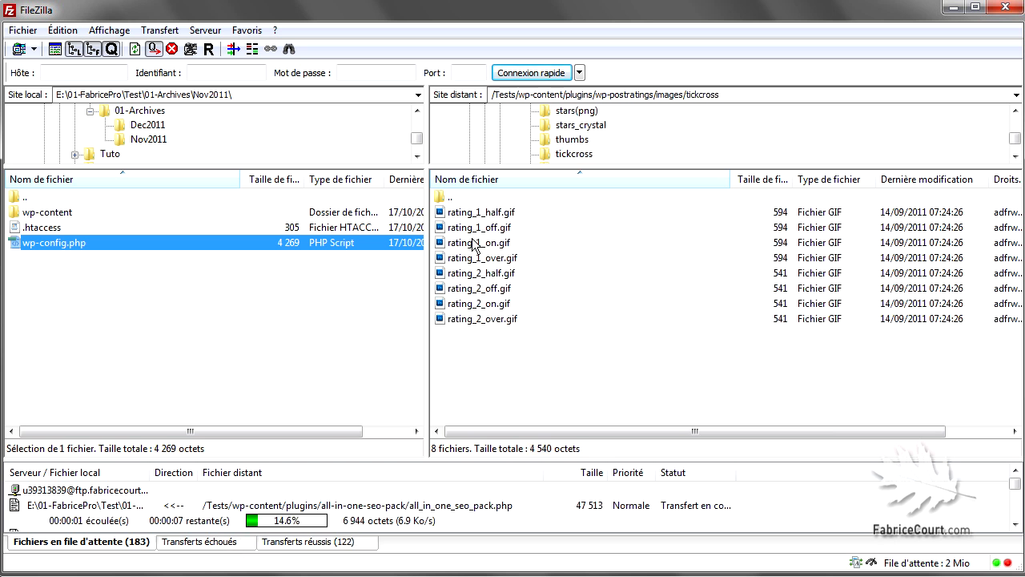
Check the failed transfers, return to the queued files and enlarge the transfer queue area to show several transfers.
{"action": "left_click", "coordinate": [218, 544]}
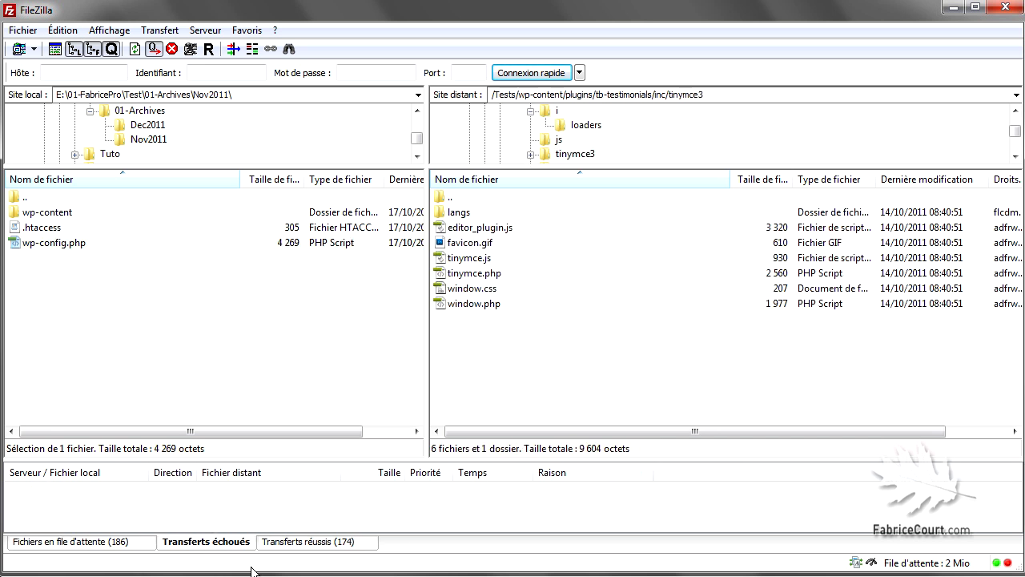
{"action": "left_click", "coordinate": [140, 543]}
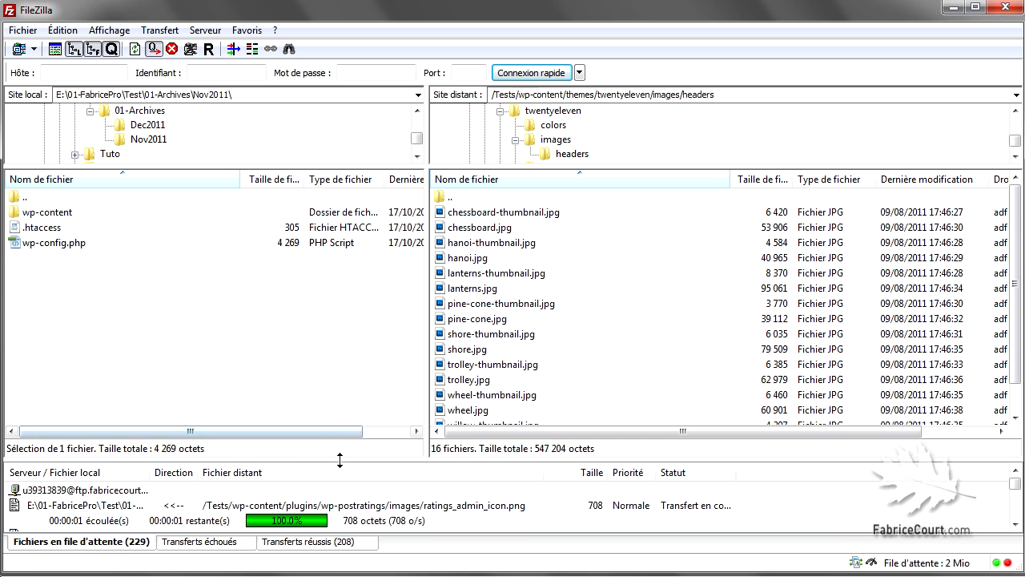
{"action": "left_click_drag", "start_coordinate": [311, 458], "coordinate": [298, 254]}
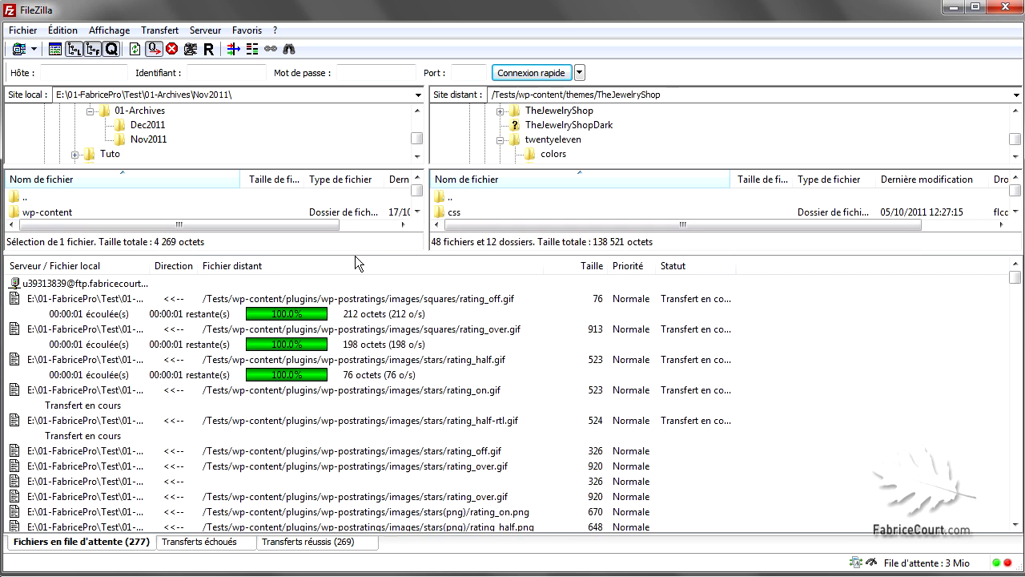
{"action": "left_click_drag", "start_coordinate": [357, 253], "coordinate": [377, 295]}
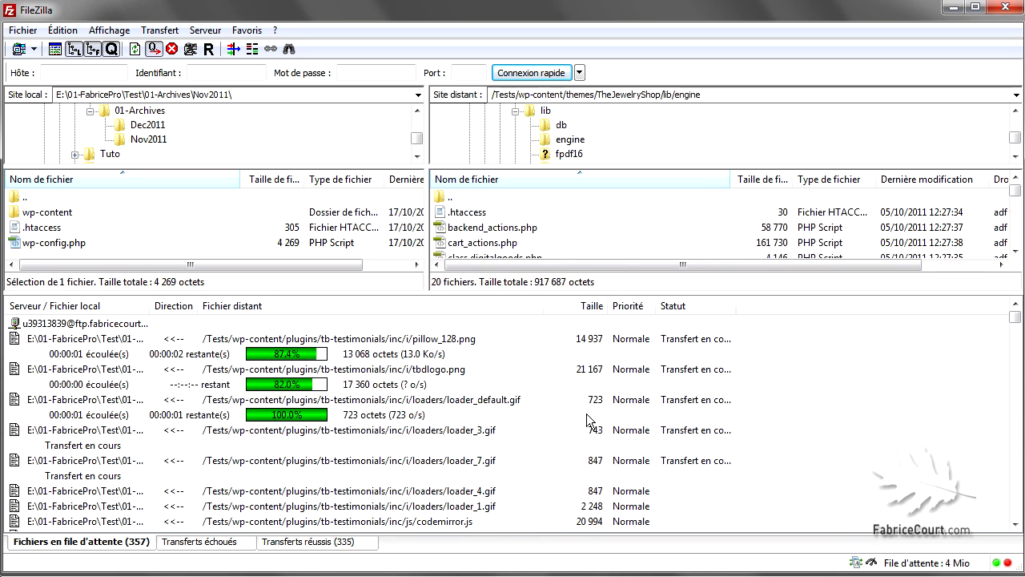
{"action": "left_click_drag", "start_coordinate": [613, 294], "coordinate": [614, 390]}
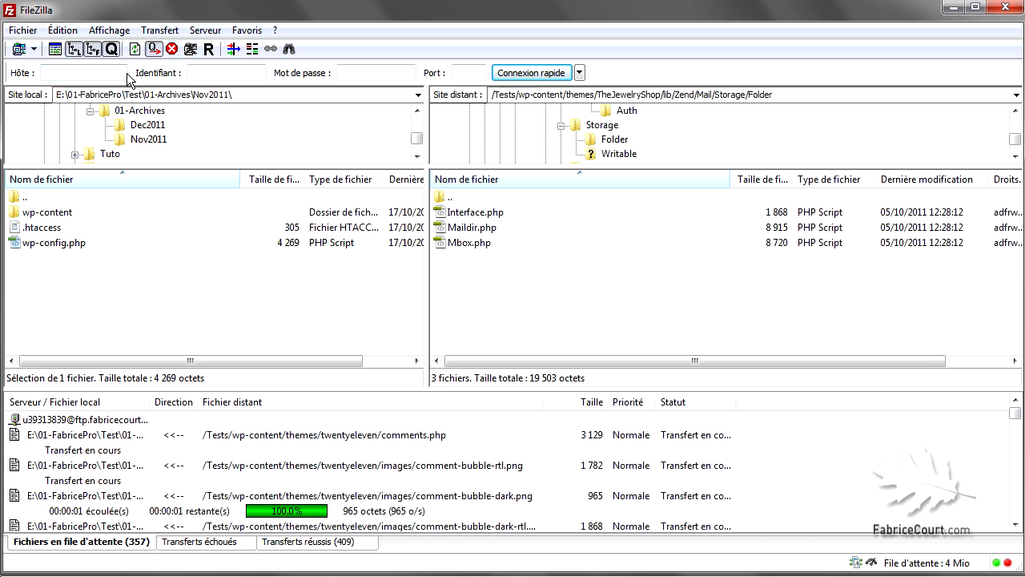
Check the maximum number of simultaneous transfers in the Transferts settings, and close the settings without saving.
{"action": "left_click", "coordinate": [63, 32]}
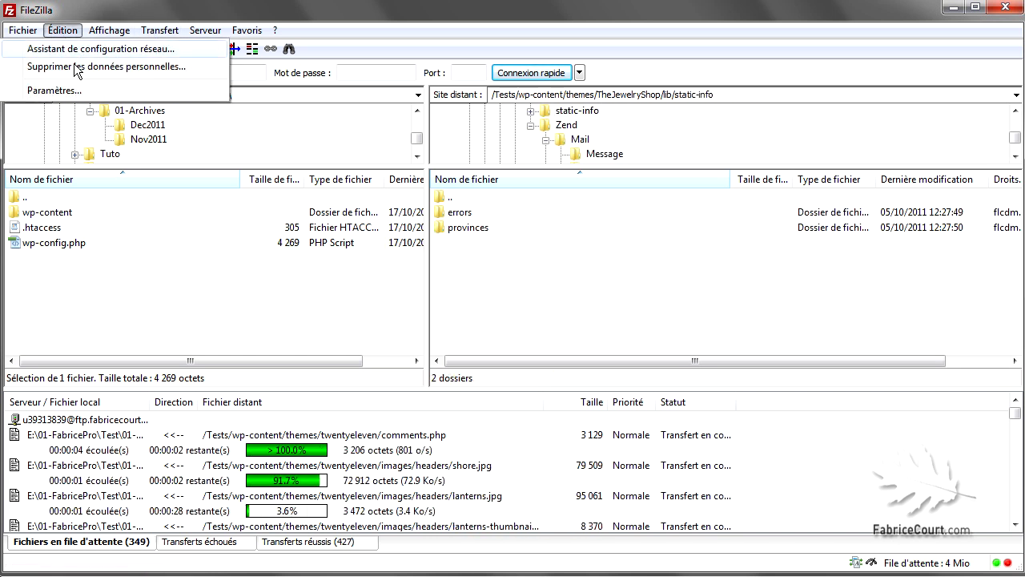
{"action": "left_click", "coordinate": [84, 90]}
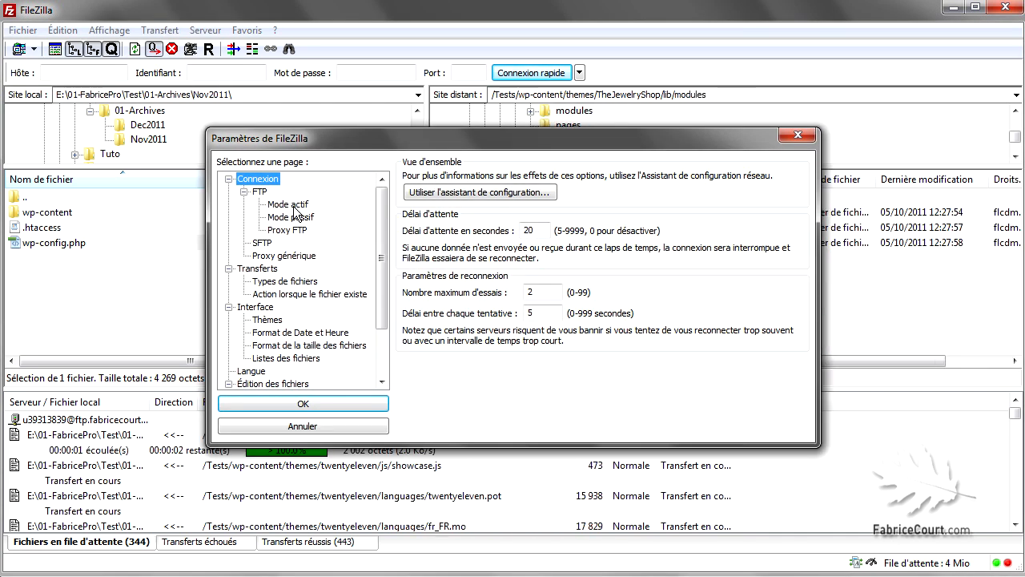
{"action": "left_click", "coordinate": [257, 269]}
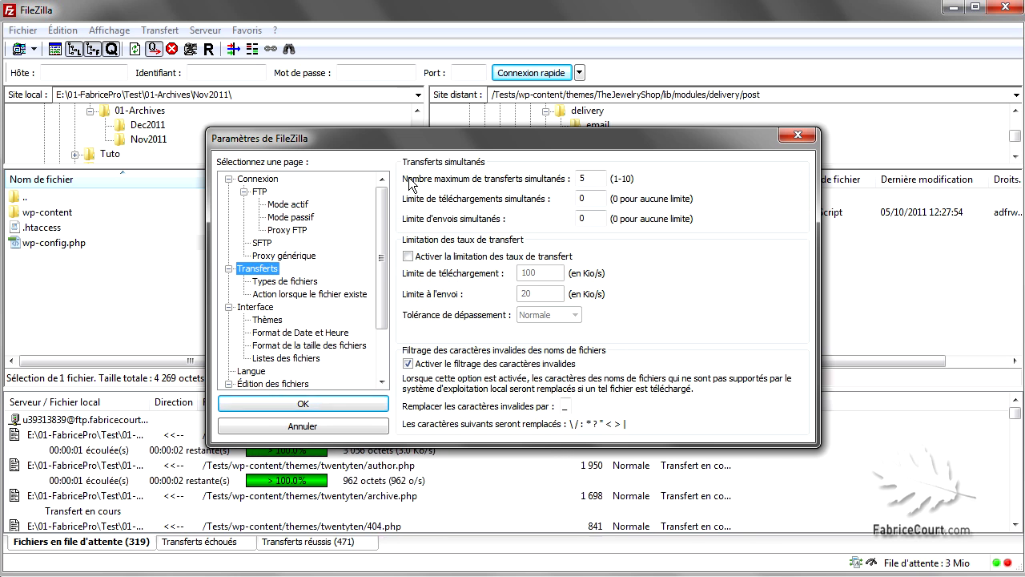
{"action": "double_click", "coordinate": [583, 178]}
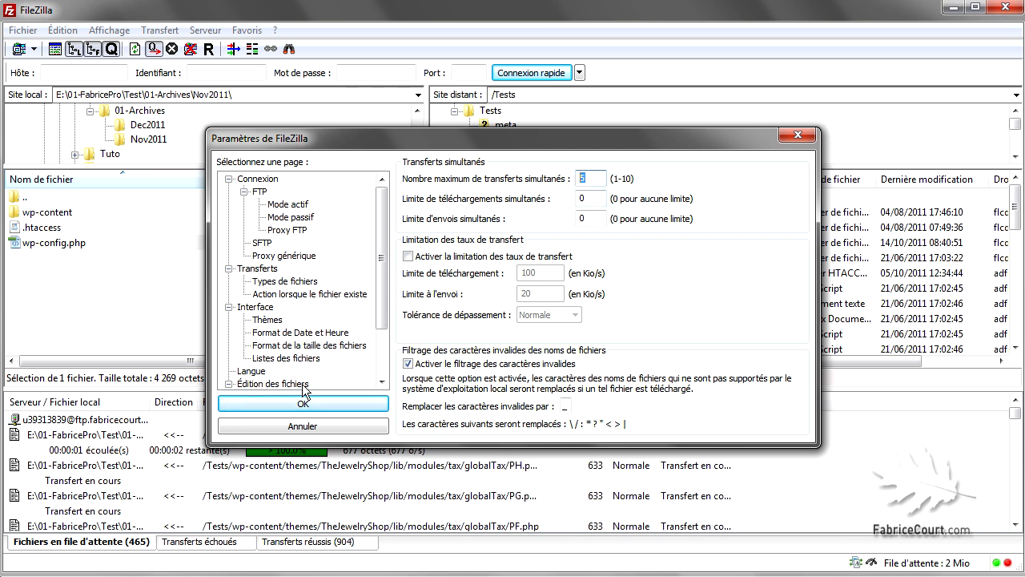
{"action": "left_click", "coordinate": [293, 431]}
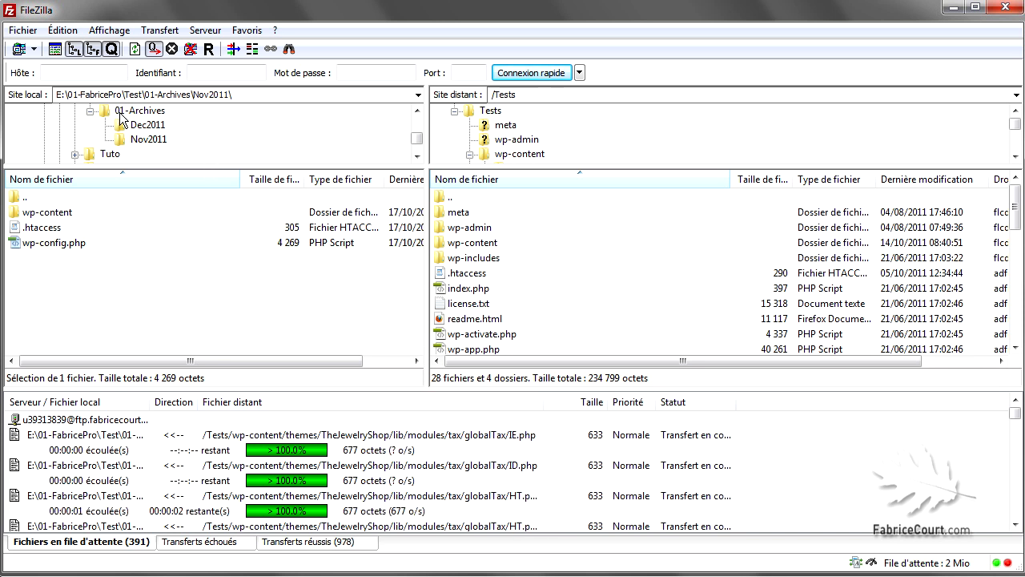
View the theme selection on the Thèmes page of the settings, and close the settings without changes.
{"action": "left_click", "coordinate": [61, 31]}
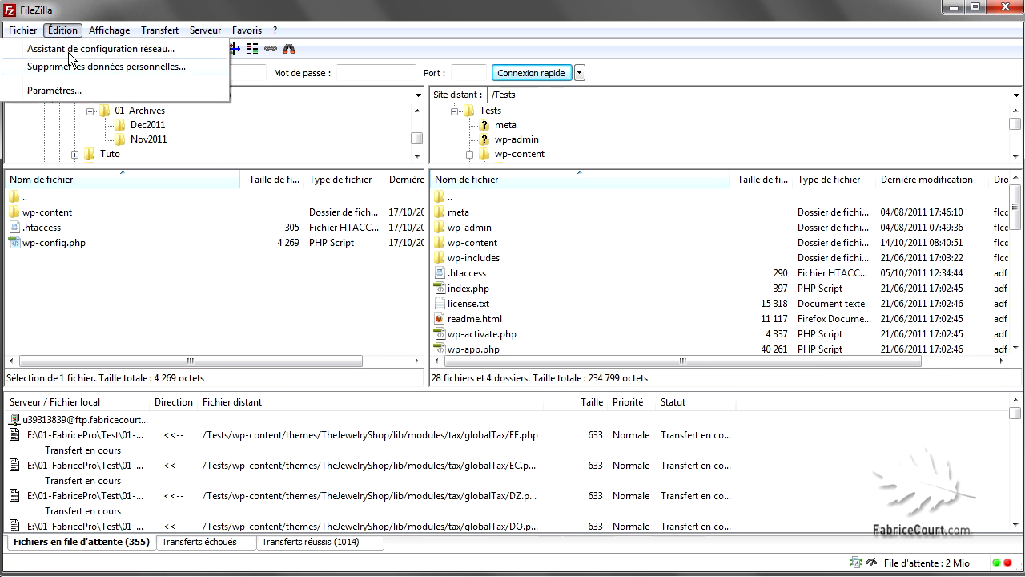
{"action": "left_click", "coordinate": [78, 88]}
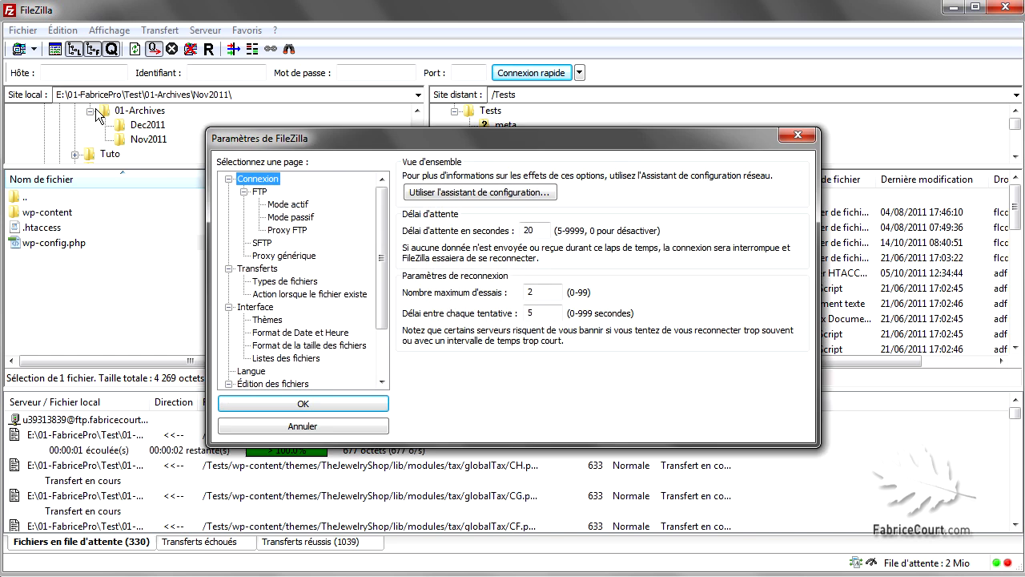
{"action": "left_click", "coordinate": [268, 320]}
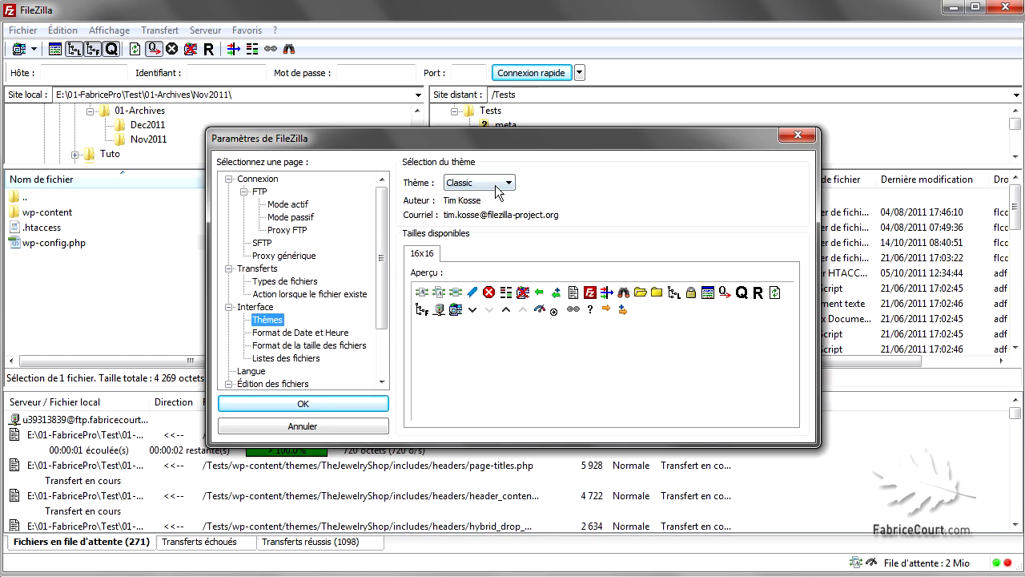
{"action": "left_click", "coordinate": [798, 135]}
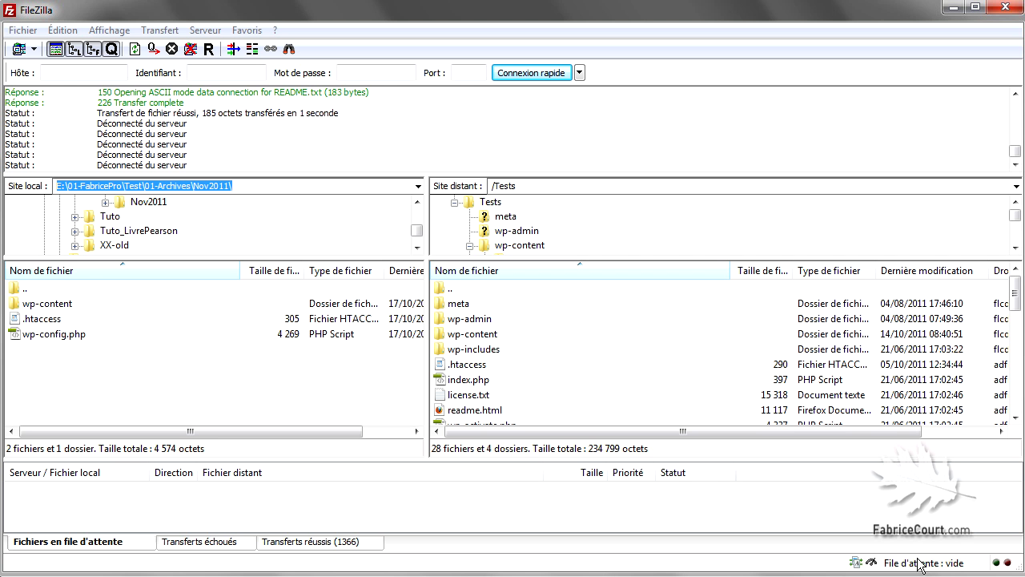
Enable synchronized browsing and use it to browse wp-content, languages and themes on both sides, returning to Nov2011 and Tests.
{"action": "left_click", "coordinate": [270, 51]}
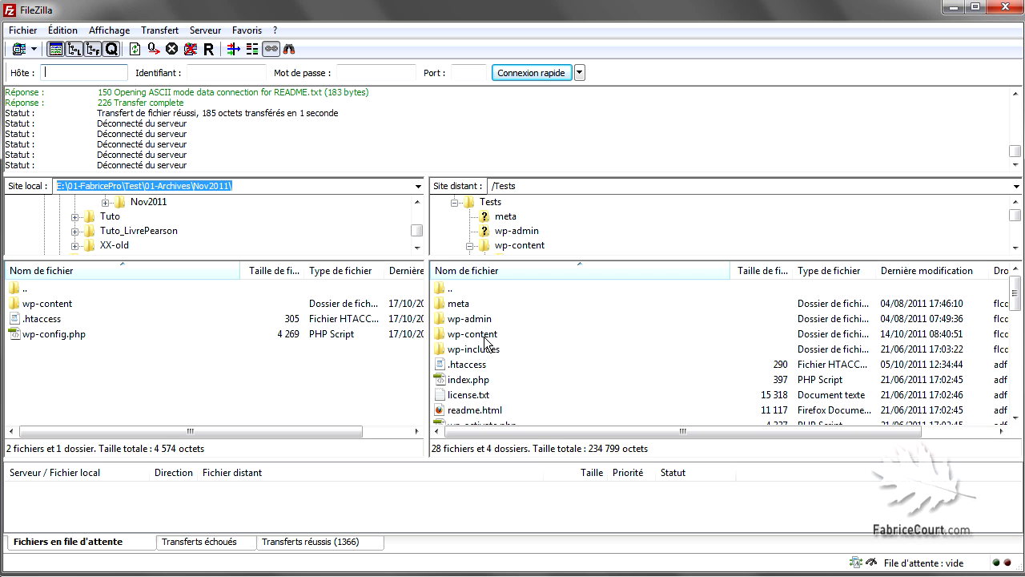
{"action": "double_click", "coordinate": [47, 303]}
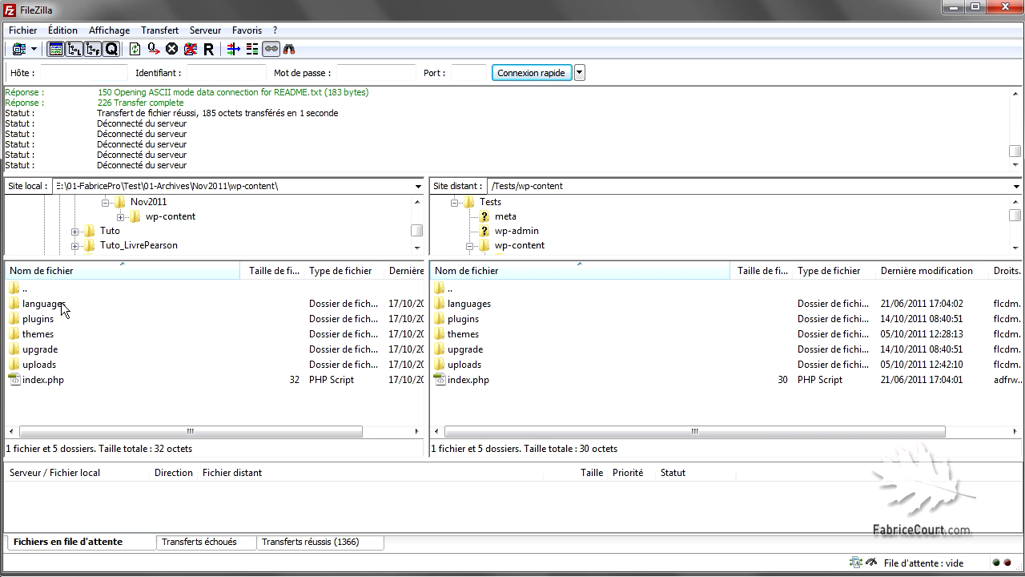
{"action": "double_click", "coordinate": [467, 305]}
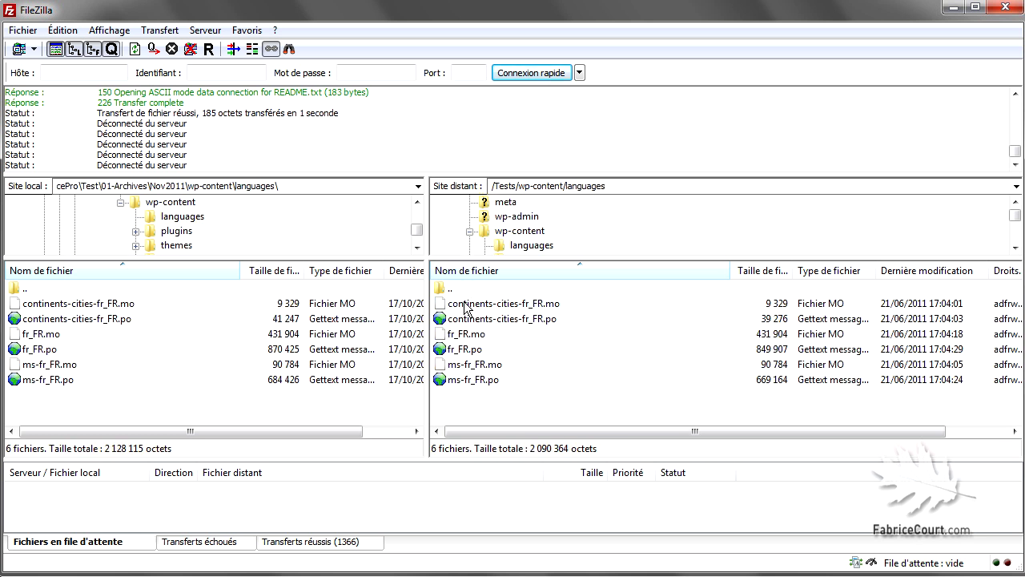
{"action": "double_click", "coordinate": [462, 290]}
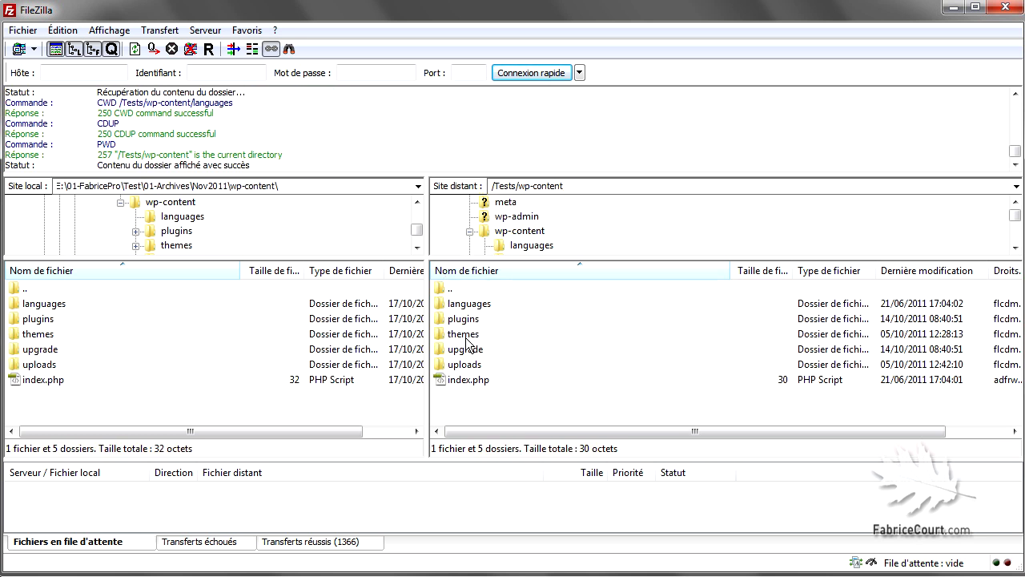
{"action": "double_click", "coordinate": [464, 334]}
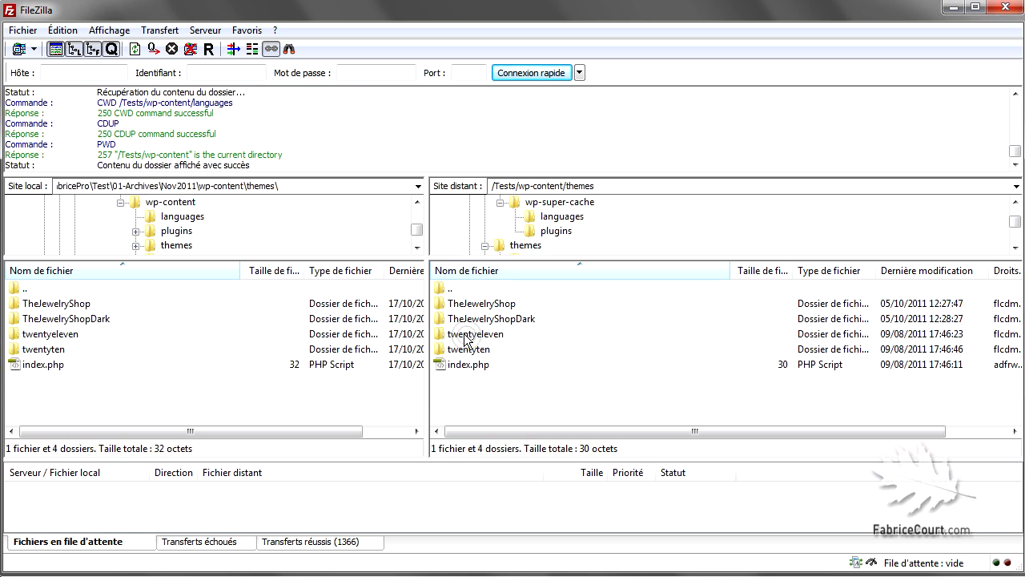
{"action": "double_click", "coordinate": [446, 290]}
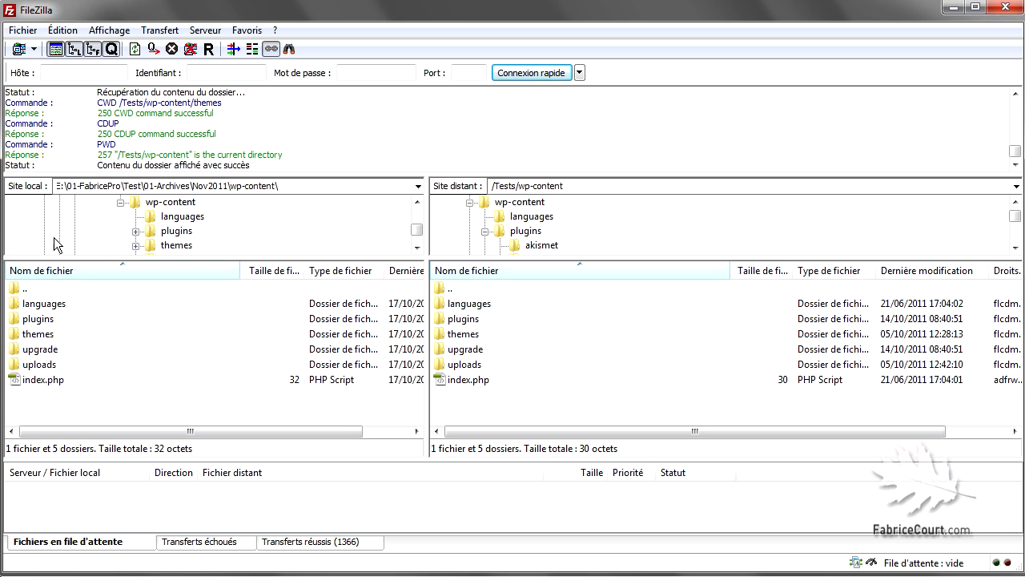
{"action": "double_click", "coordinate": [456, 290]}
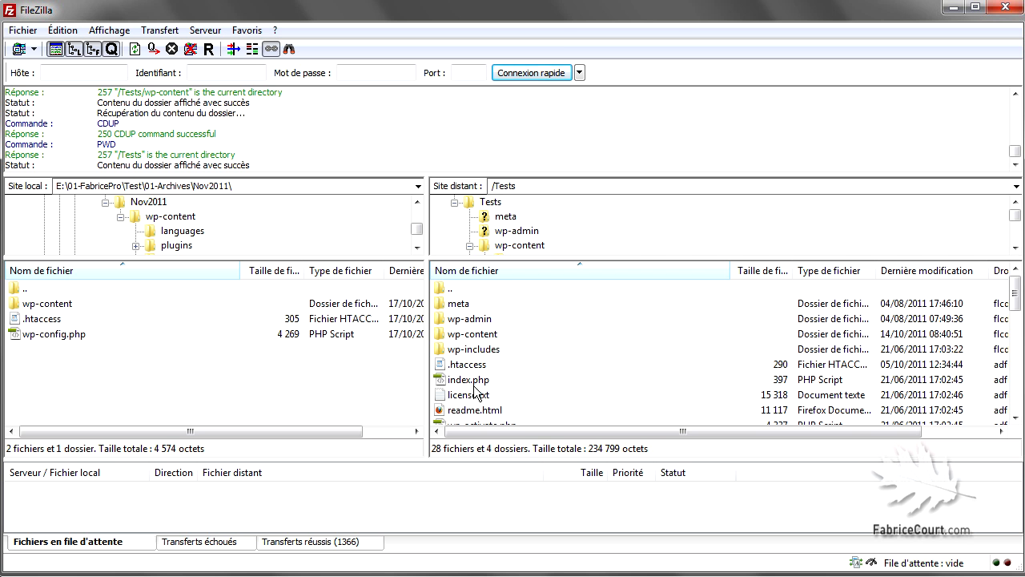
Compare the local Nov2011 folder with the remote Tests folder, and open wp-content/uploads on both sides.
{"action": "left_click", "coordinate": [253, 51]}
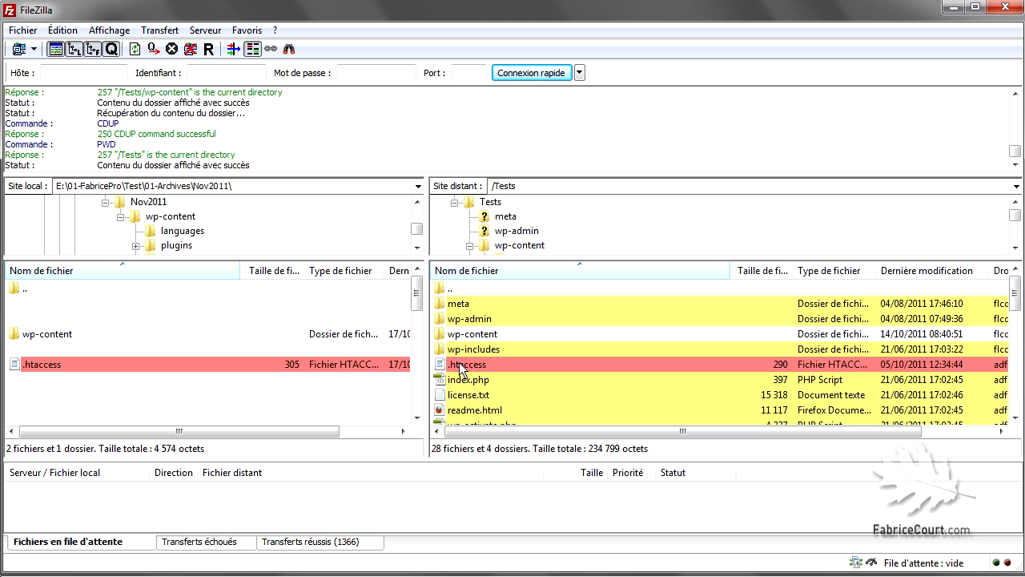
{"action": "mouse_move", "coordinate": [1017, 294]}
{"action": "left_mouse_down"}
{"action": "mouse_move", "coordinate": [1018, 325]}
{"action": "mouse_move", "coordinate": [1017, 293]}
{"action": "left_mouse_up"}
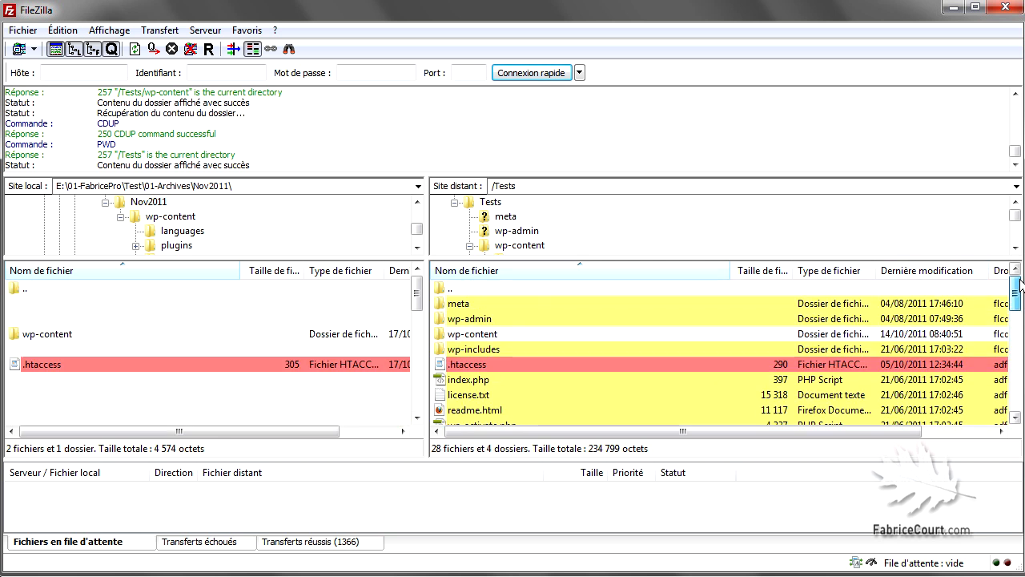
{"action": "double_click", "coordinate": [479, 335]}
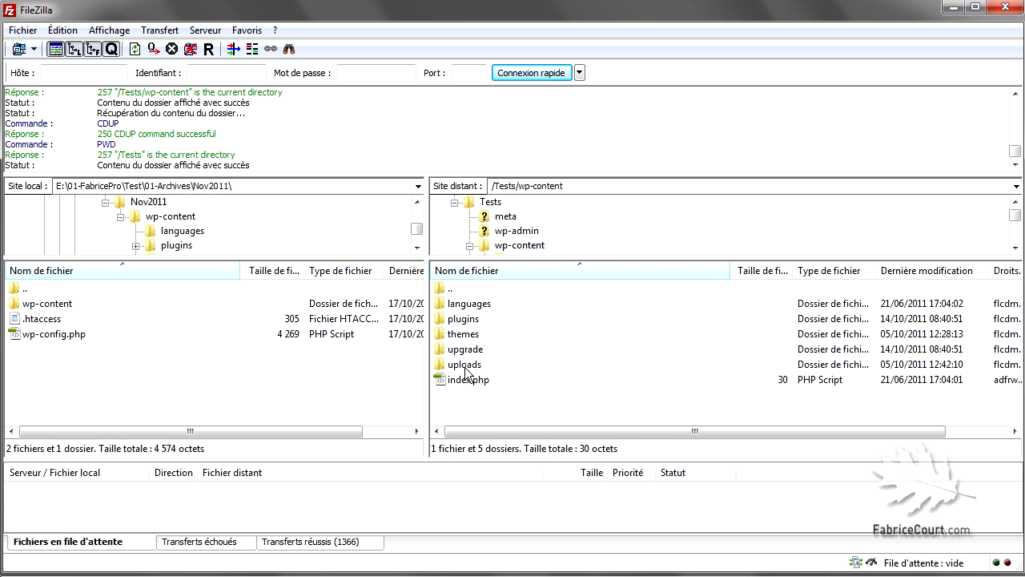
{"action": "double_click", "coordinate": [466, 366]}
{"action": "double_click", "coordinate": [77, 305]}
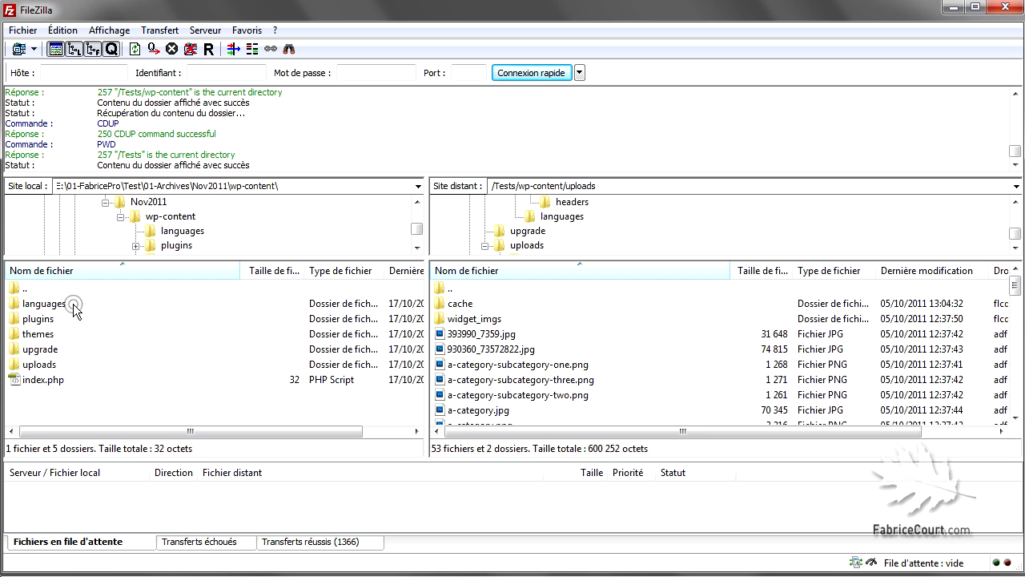
{"action": "double_click", "coordinate": [48, 364]}
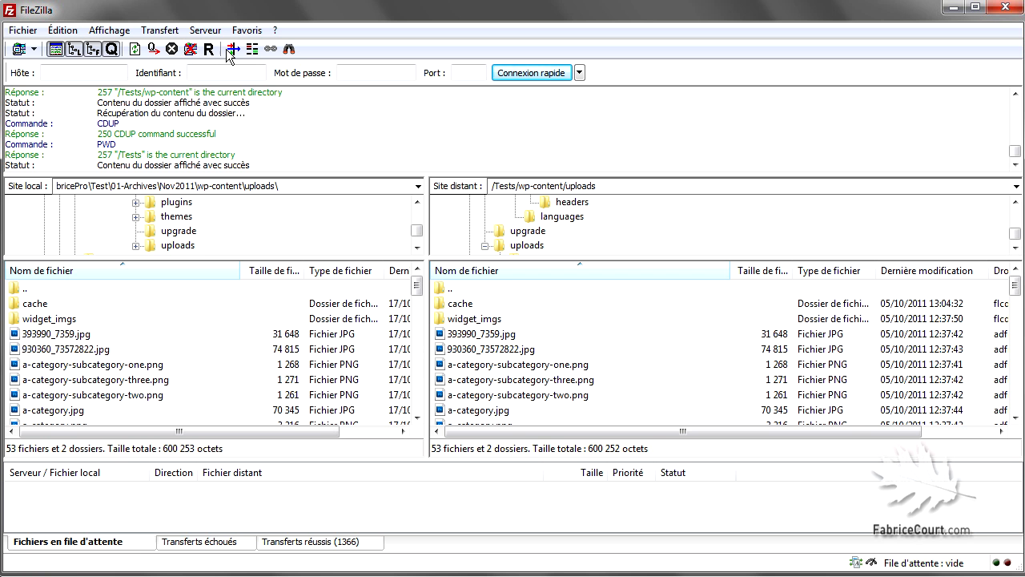
Enable synchronized browsing and directory comparison for the two uploads folders, and look for files that differ in size.
{"action": "left_click", "coordinate": [269, 49]}
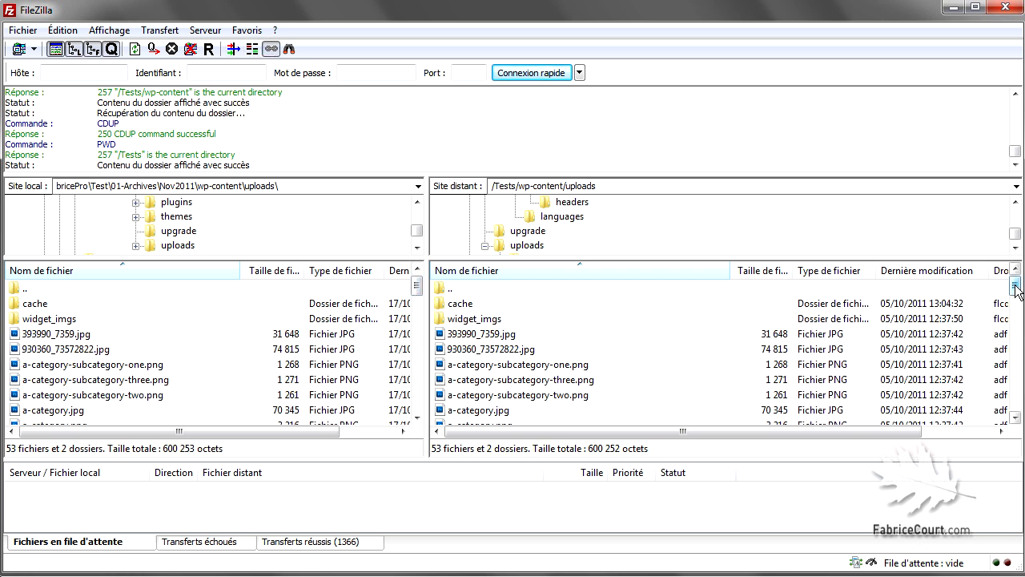
{"action": "left_click", "coordinate": [253, 48]}
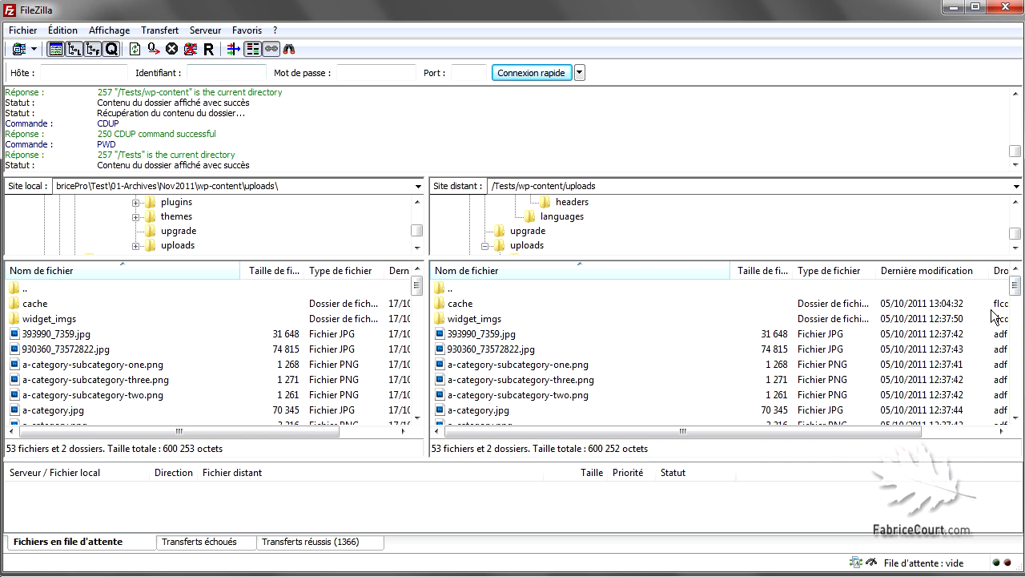
{"action": "left_click_drag", "start_coordinate": [1016, 290], "coordinate": [1015, 377]}
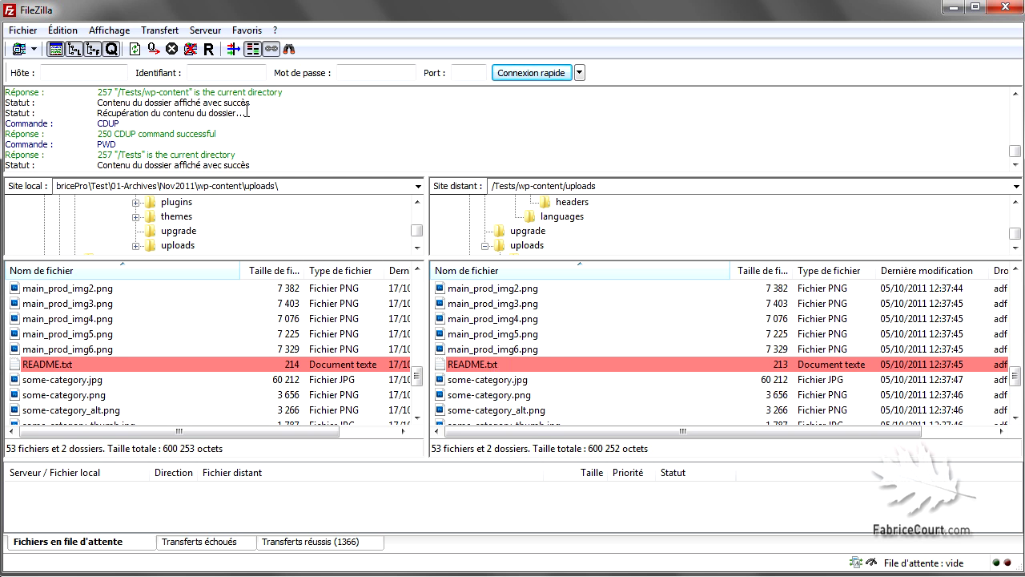
Switch the directory comparison to timestamps (Comparer l'horodatage) and review the uploads folders.
{"action": "left_click", "coordinate": [253, 51]}
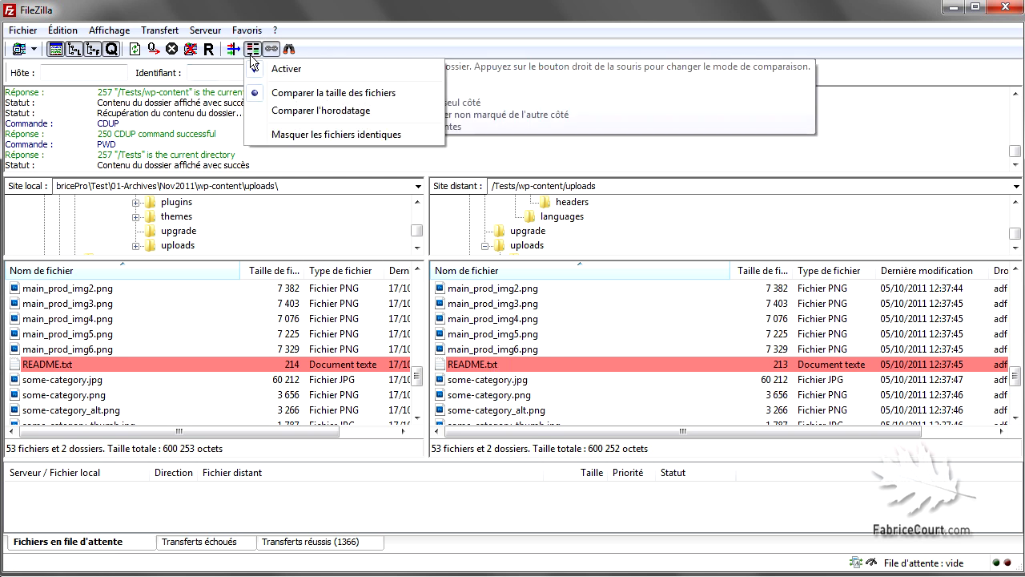
{"action": "left_click", "coordinate": [352, 110]}
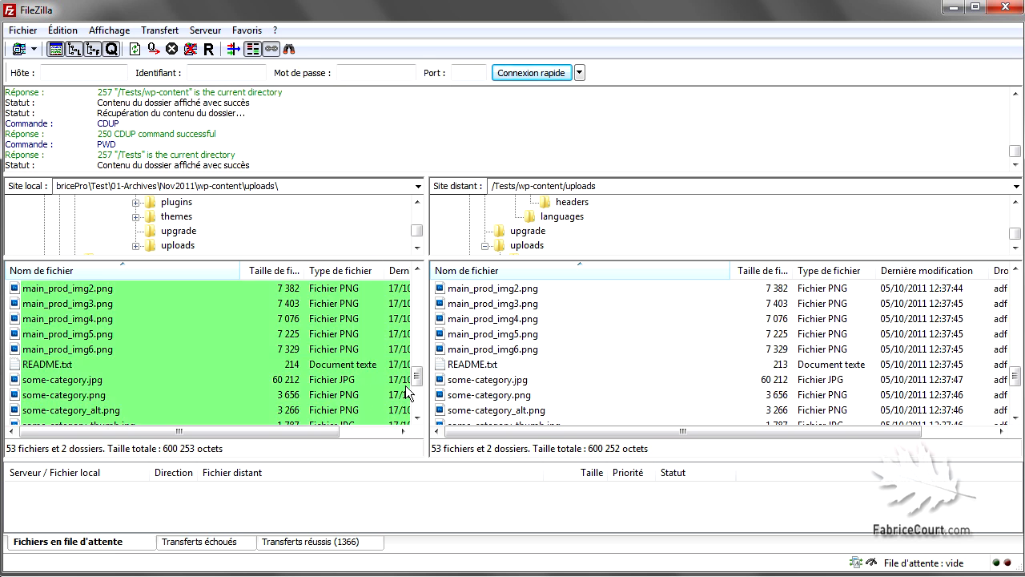
{"action": "left_click_drag", "start_coordinate": [417, 376], "coordinate": [417, 282]}
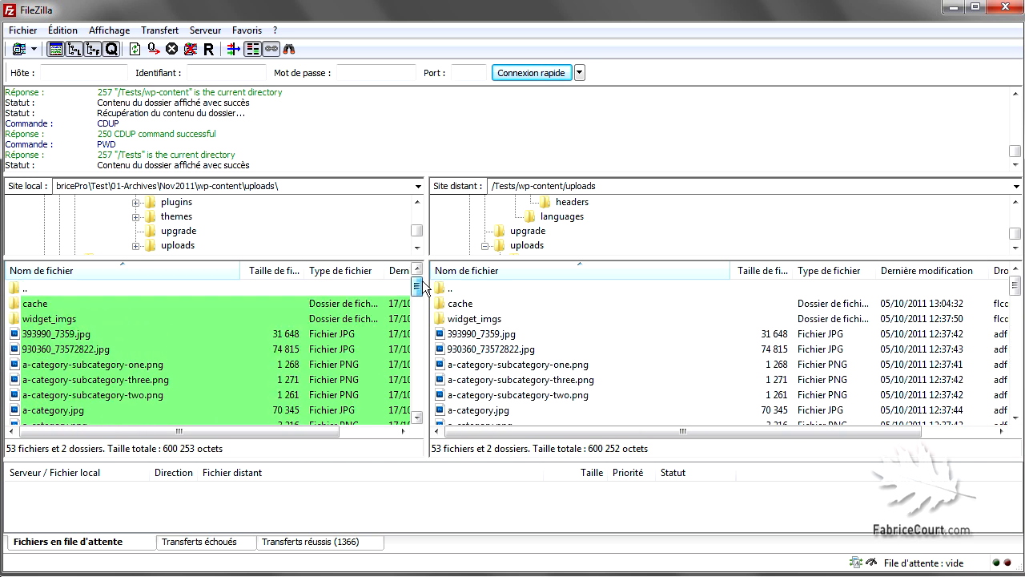
Go back up to the local Nov2011 and remote Tests folders and turn off directory comparison.
{"action": "double_click", "coordinate": [296, 288]}
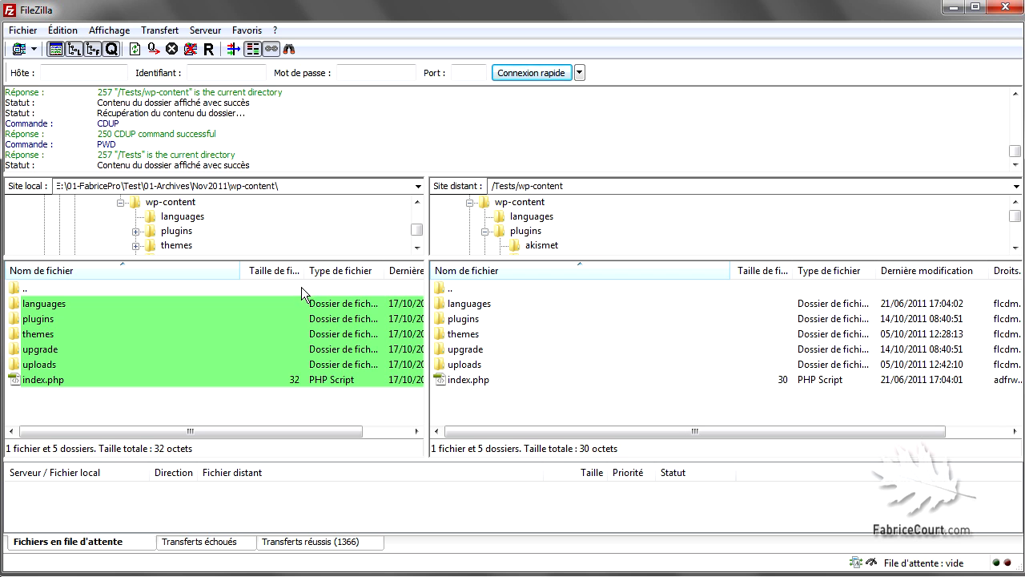
{"action": "double_click", "coordinate": [301, 288]}
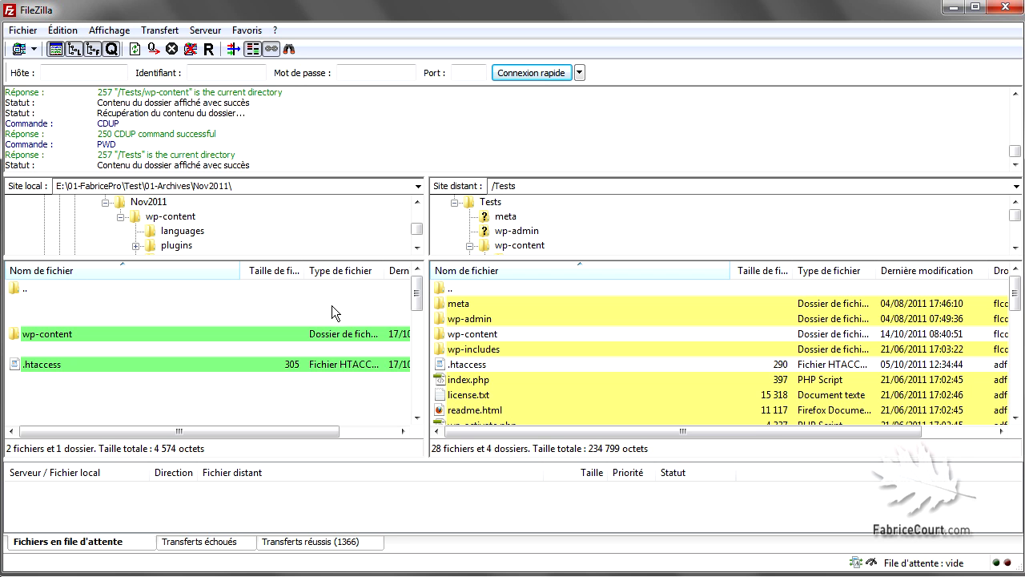
{"action": "left_click", "coordinate": [253, 48]}
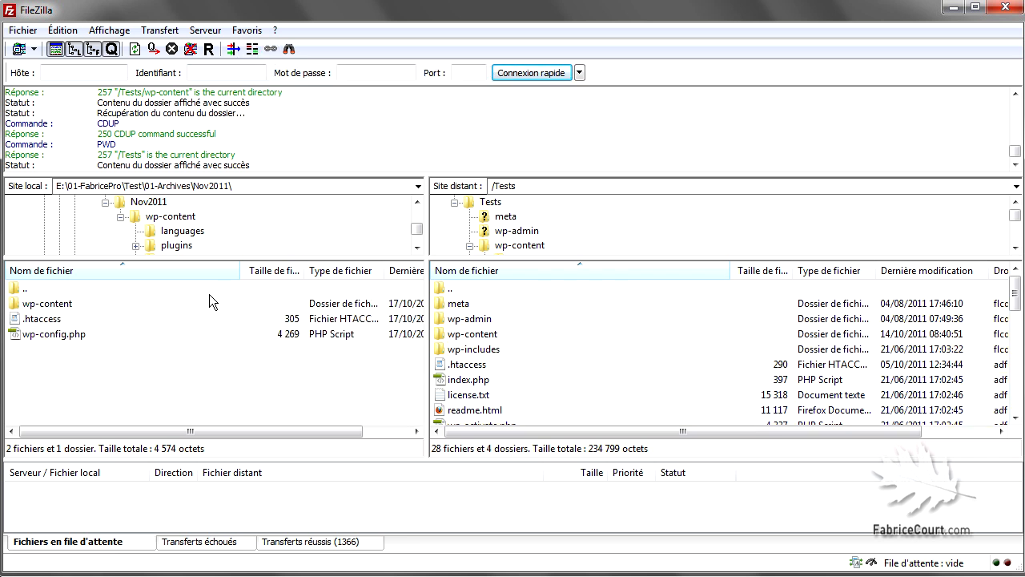
Check the access permissions of the remote wp-content folder and cancel without changing them.
{"action": "right_click", "coordinate": [480, 336]}
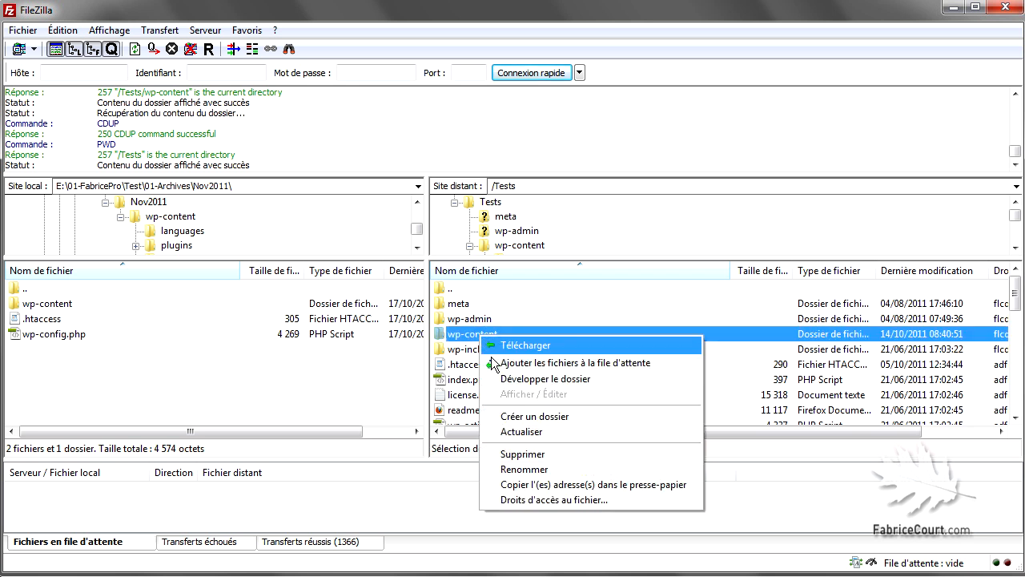
{"action": "left_click", "coordinate": [534, 500]}
{"action": "left_click_drag", "start_coordinate": [683, 210], "coordinate": [585, 124]}
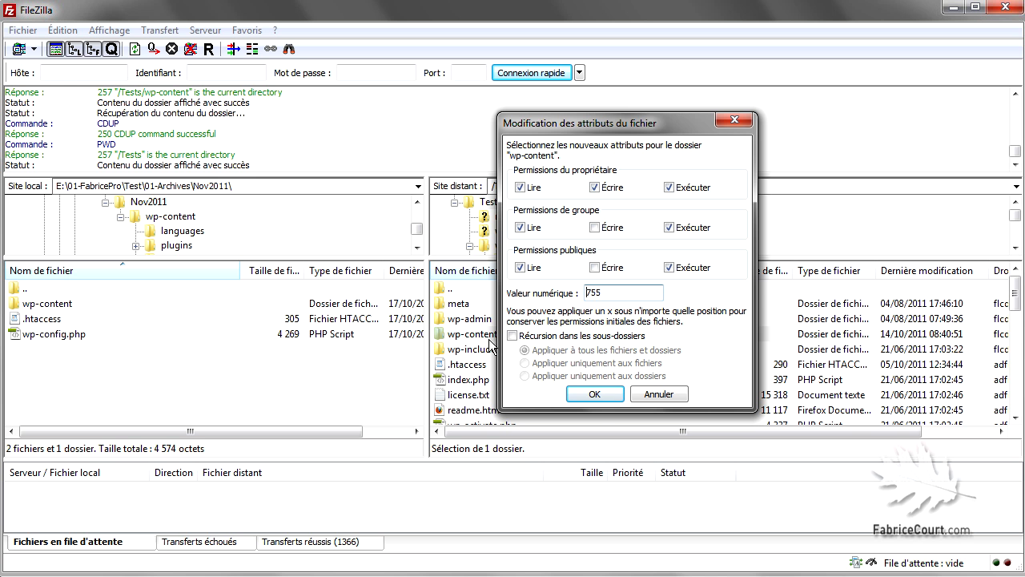
{"action": "left_click", "coordinate": [659, 394]}
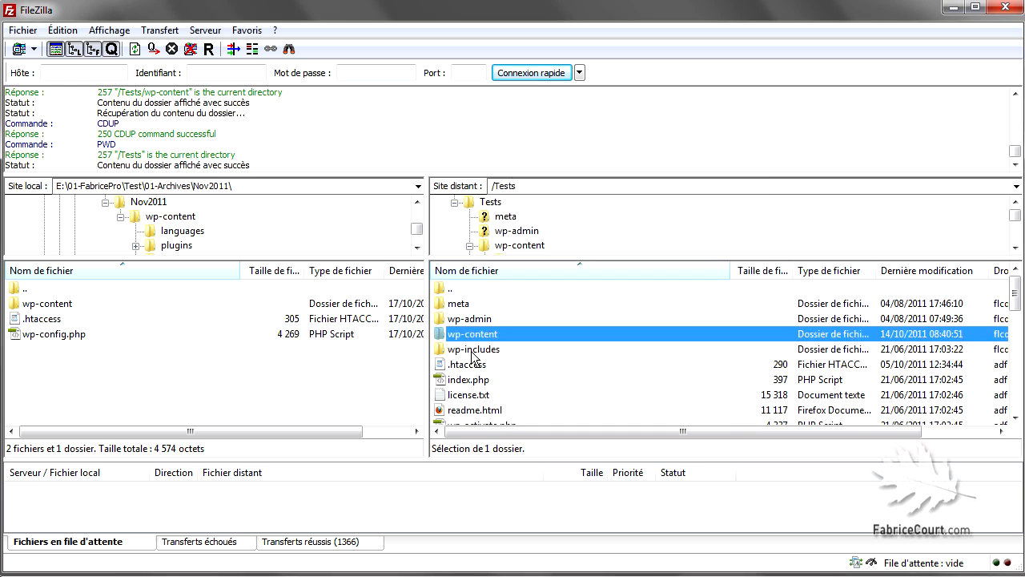
Check the access permissions of the remote .htaccess file in the Tests folder and cancel without changing them.
{"action": "right_click", "coordinate": [469, 364]}
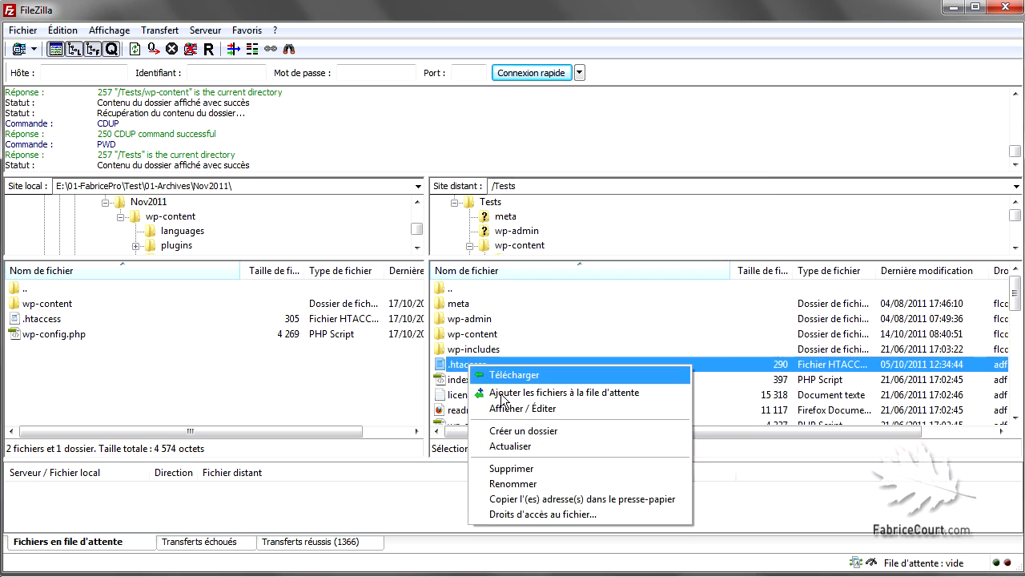
{"action": "left_click", "coordinate": [531, 512]}
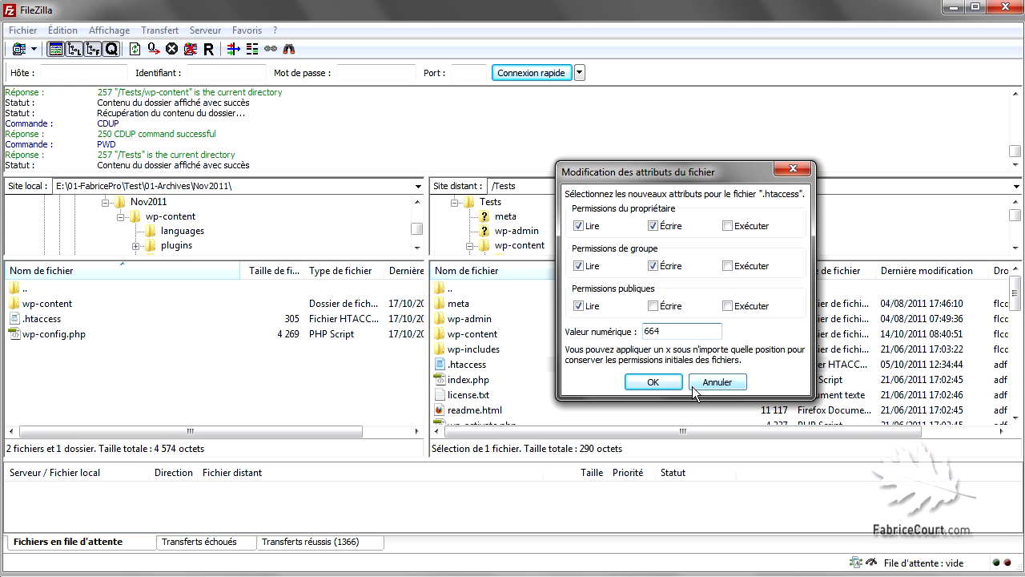
{"action": "left_click", "coordinate": [697, 386]}
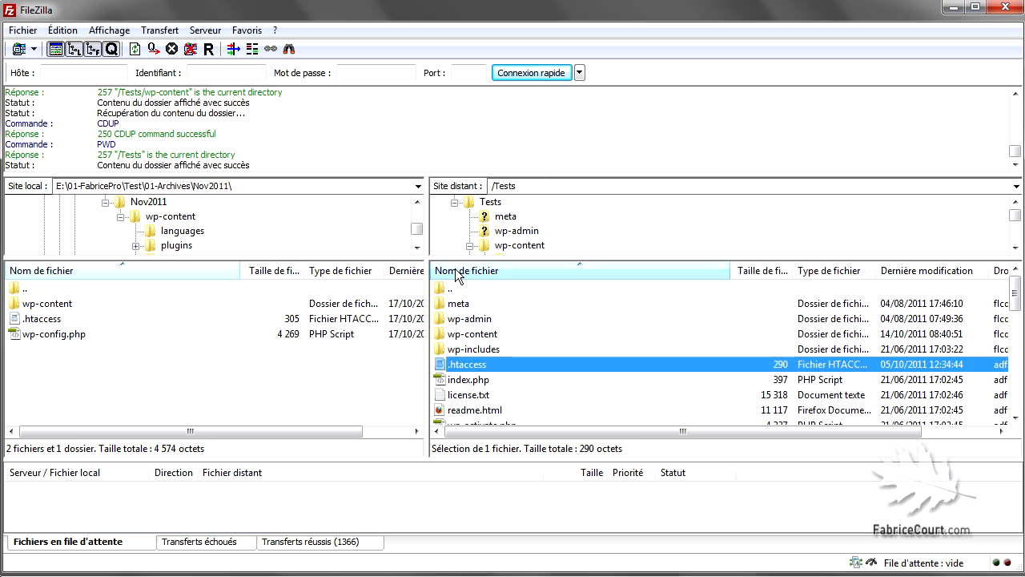
In the remote wp-content folder, try adding group and public write permissions (777) to the uploads folder, and cancel without applying them.
{"action": "double_click", "coordinate": [483, 334]}
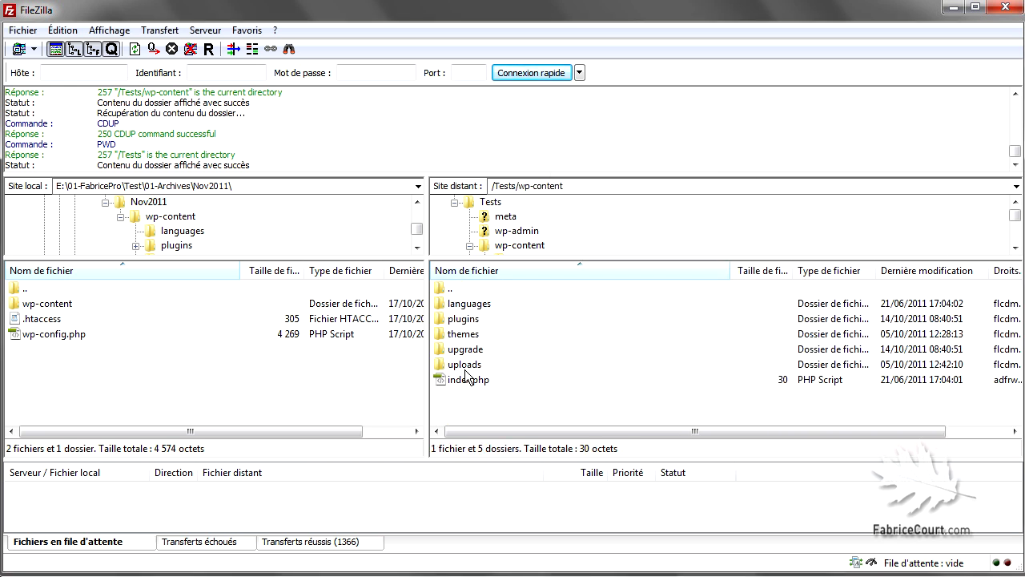
{"action": "left_click", "coordinate": [465, 364]}
{"action": "right_click", "coordinate": [465, 363]}
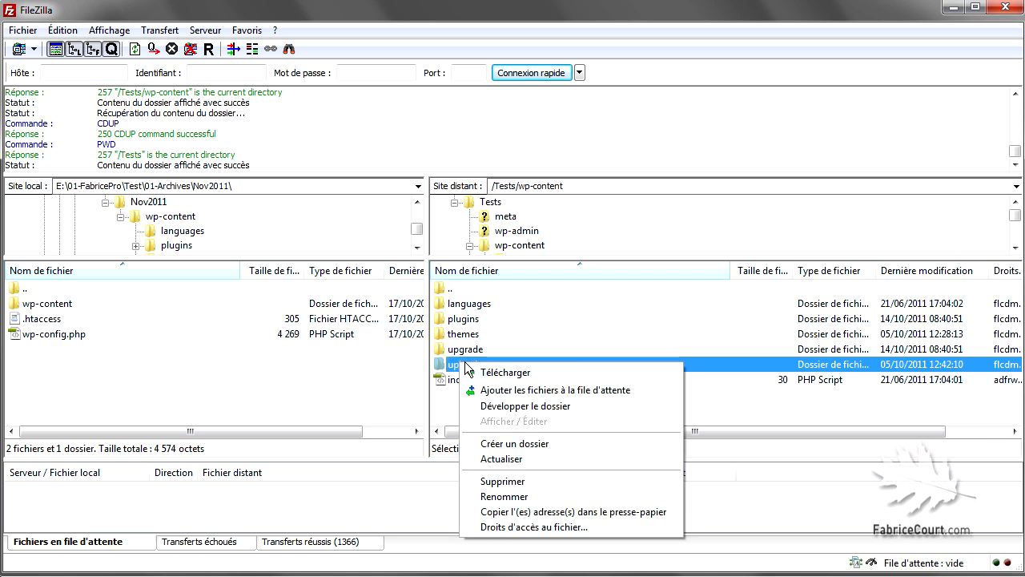
{"action": "left_click", "coordinate": [529, 527]}
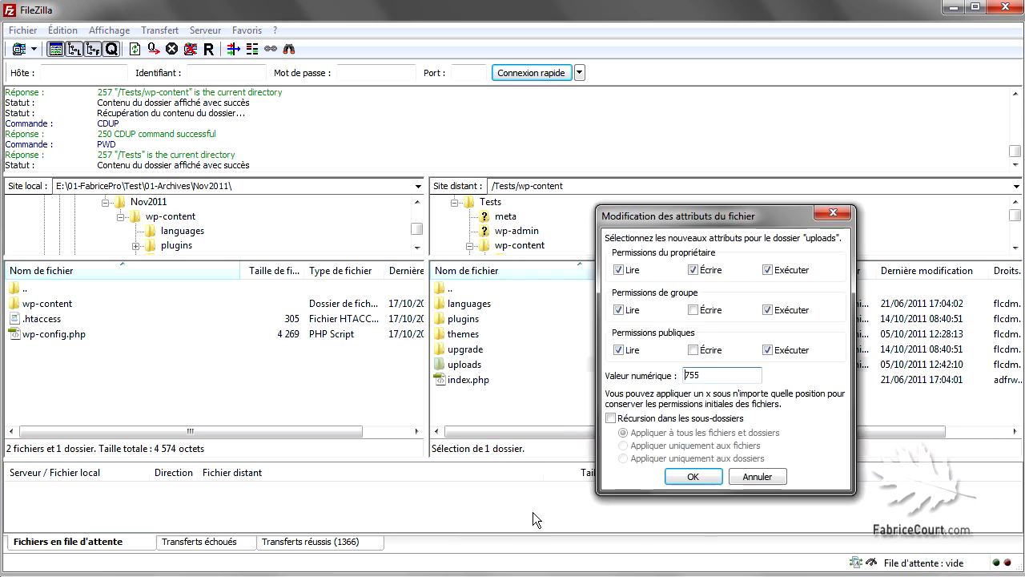
{"action": "left_click", "coordinate": [693, 310]}
{"action": "left_click", "coordinate": [693, 350]}
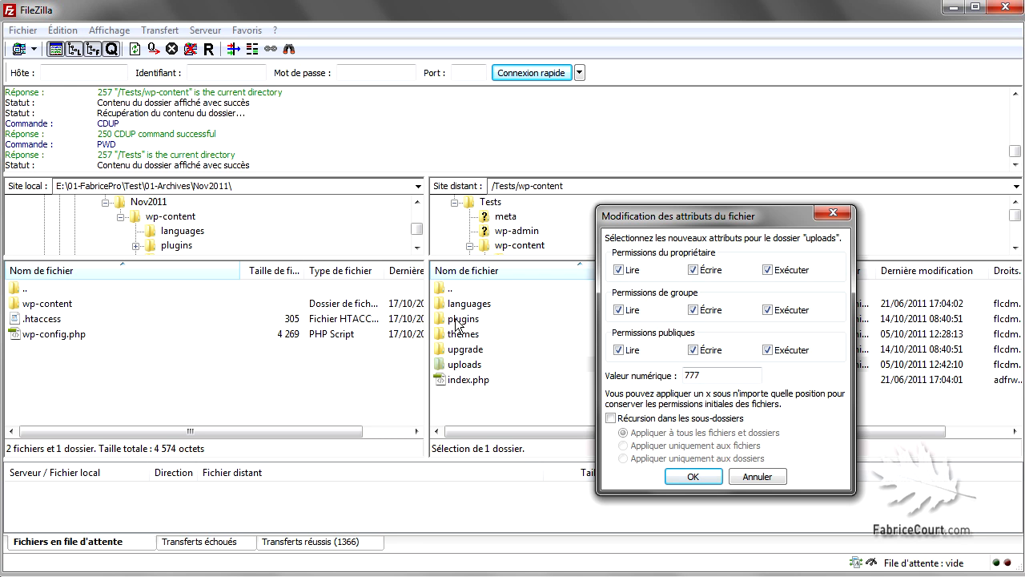
{"action": "left_click", "coordinate": [757, 477]}
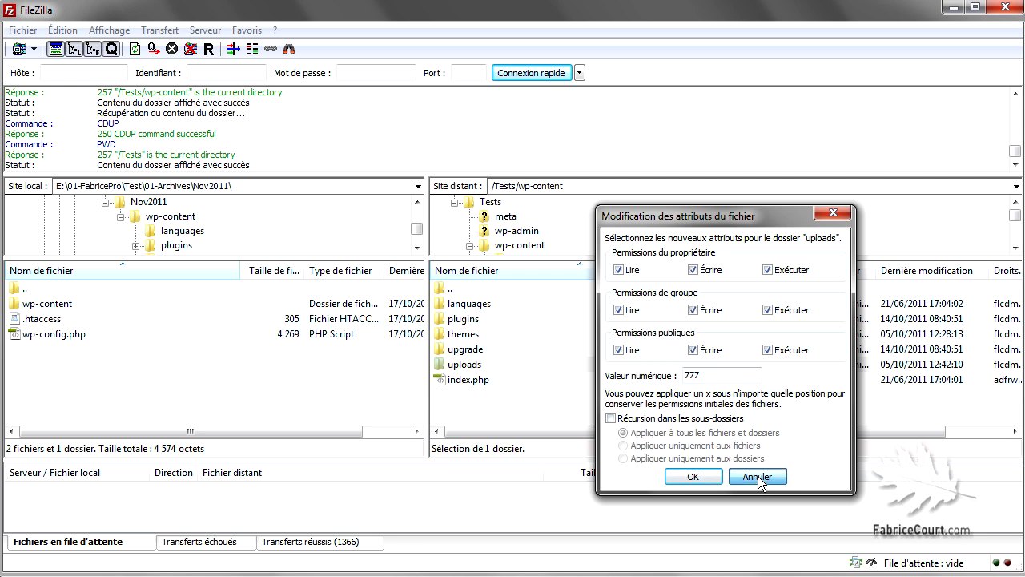
{"action": "left_click", "coordinate": [543, 419]}
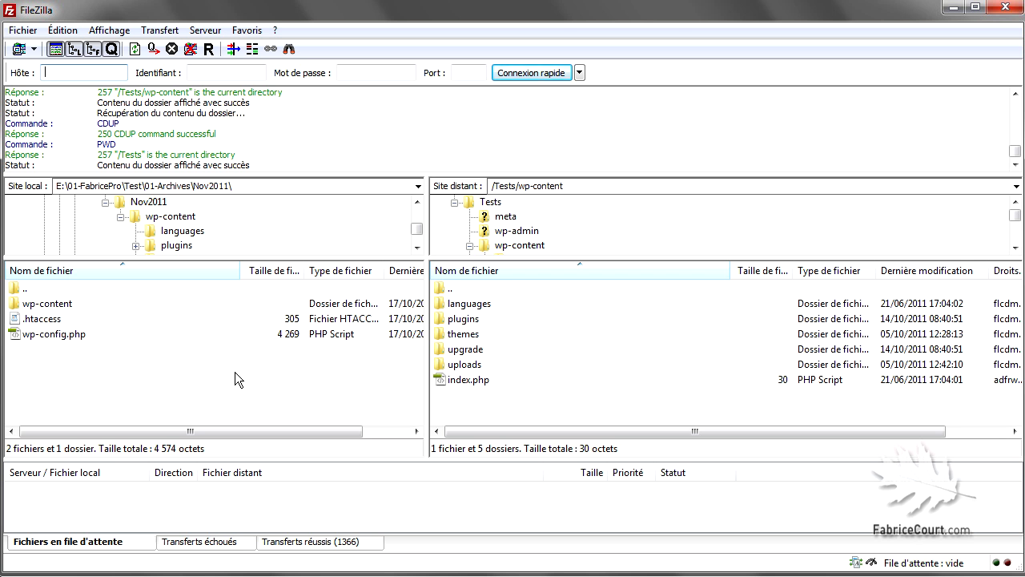
{"action": "left_click", "coordinate": [275, 32]}
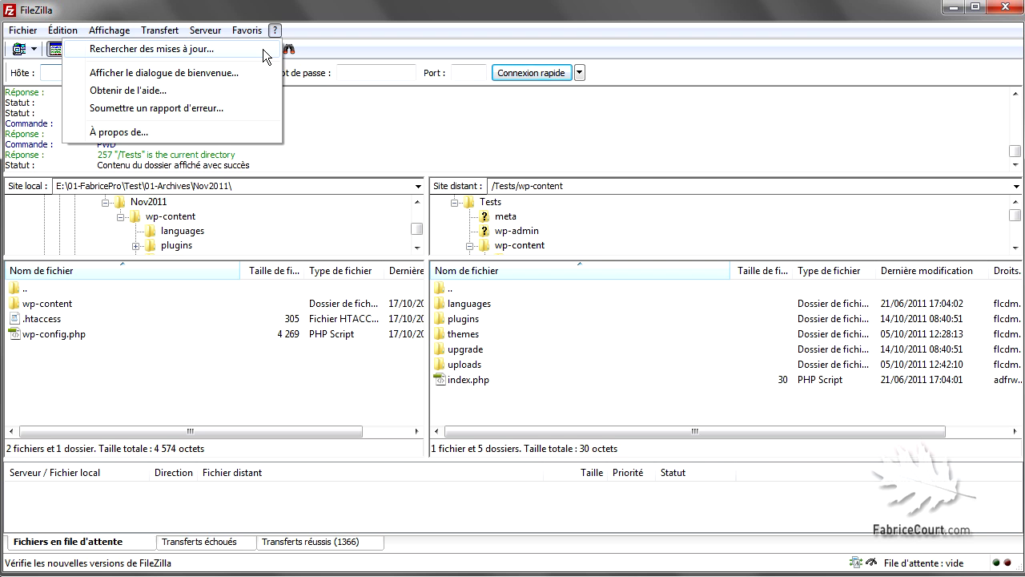
{"action": "left_click", "coordinate": [23, 34]}
{"action": "left_click", "coordinate": [22, 34]}
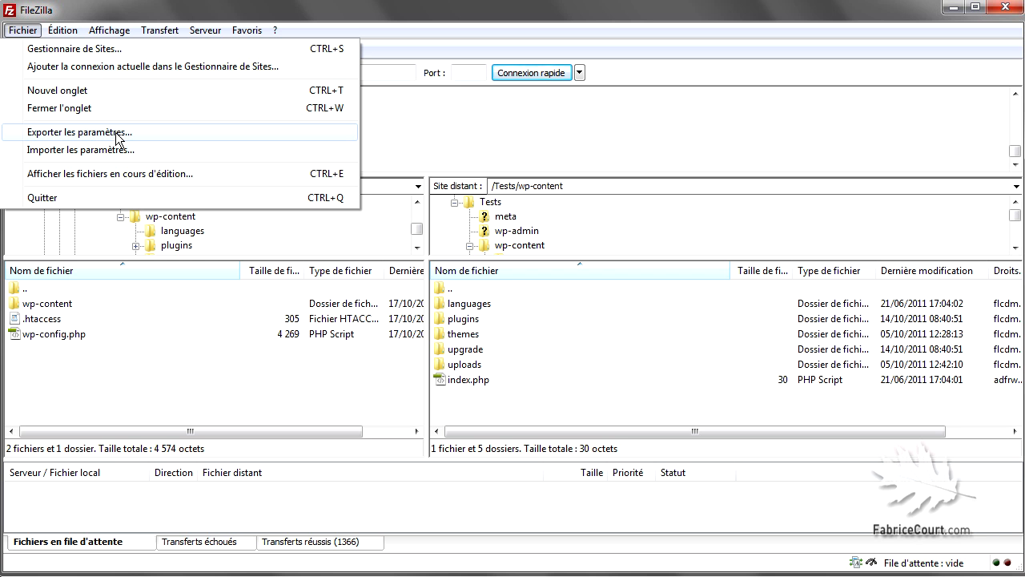
{"action": "mouse_move", "coordinate": [203, 30]}
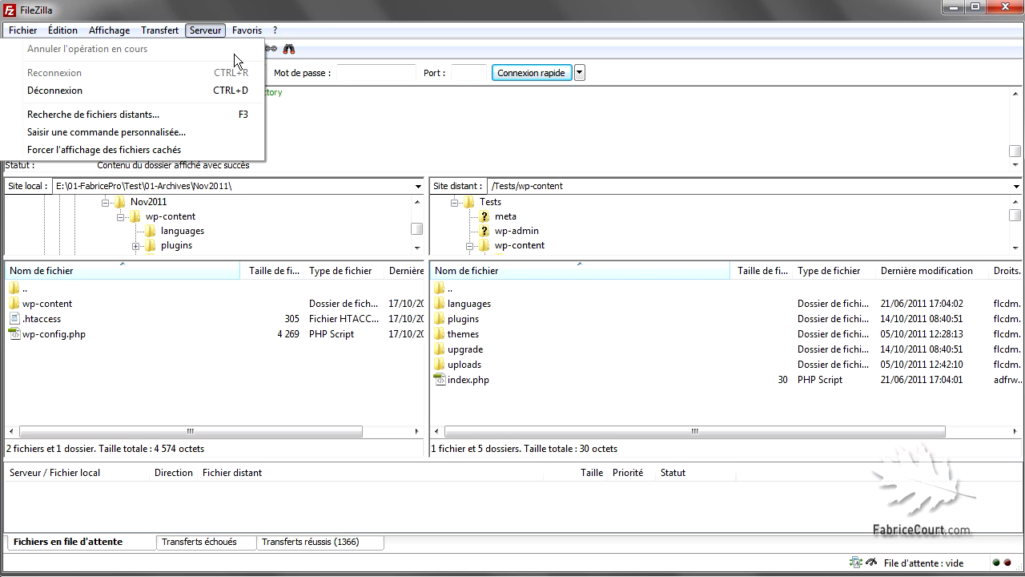
{"action": "left_click", "coordinate": [356, 138]}
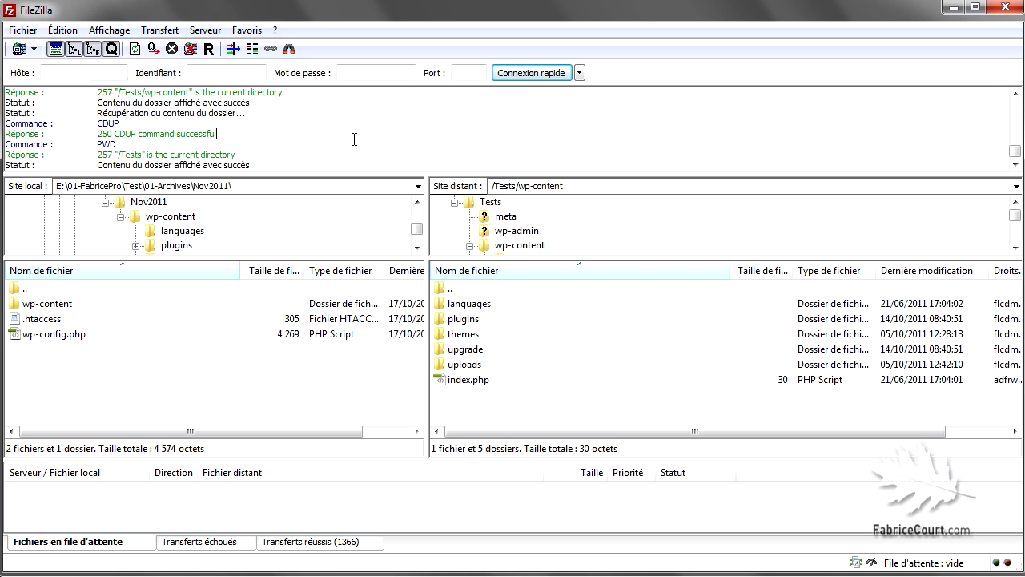